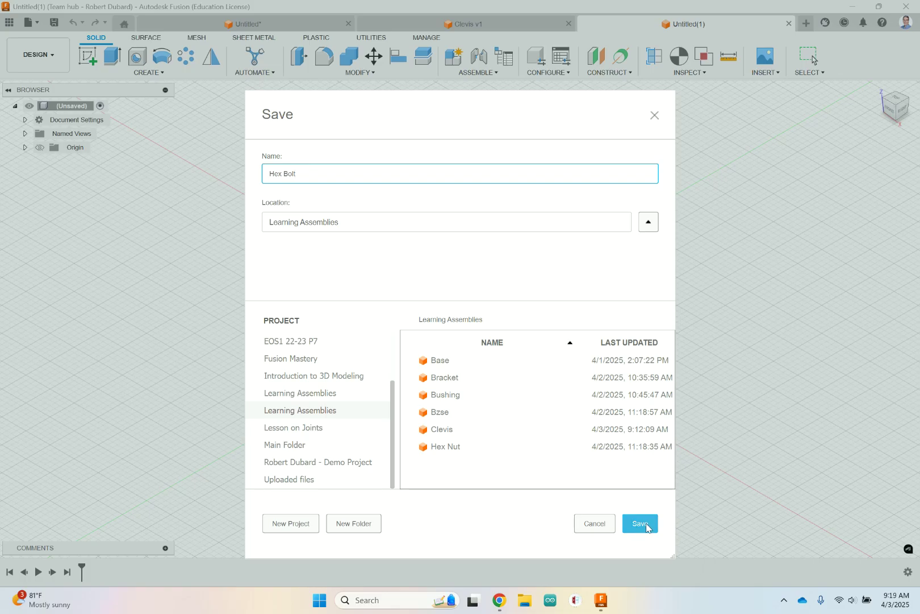
Step: Save the design as Hex Bolt in Learning Assemblies and start a sketch on the horizontal origin plane
left_click(640, 522)
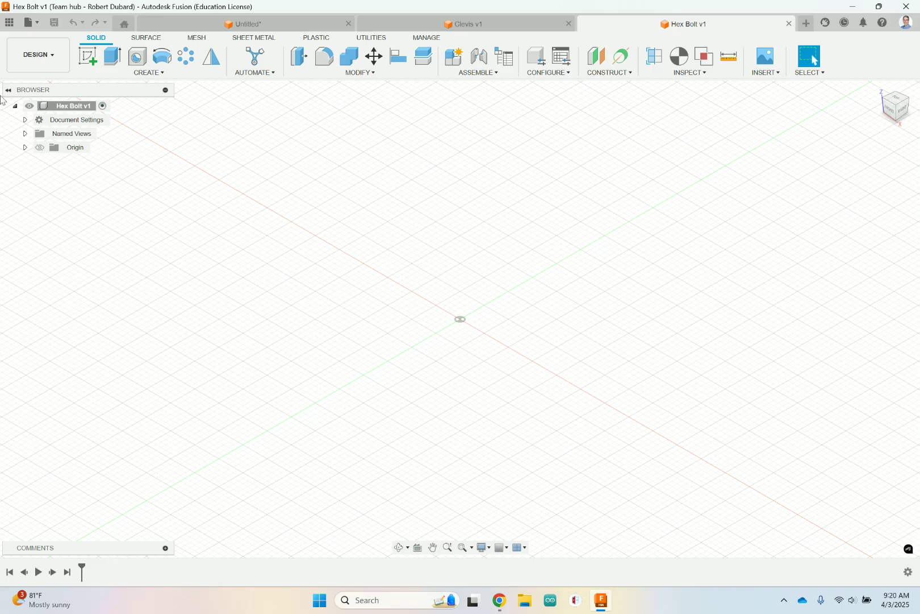
left_click(87, 55)
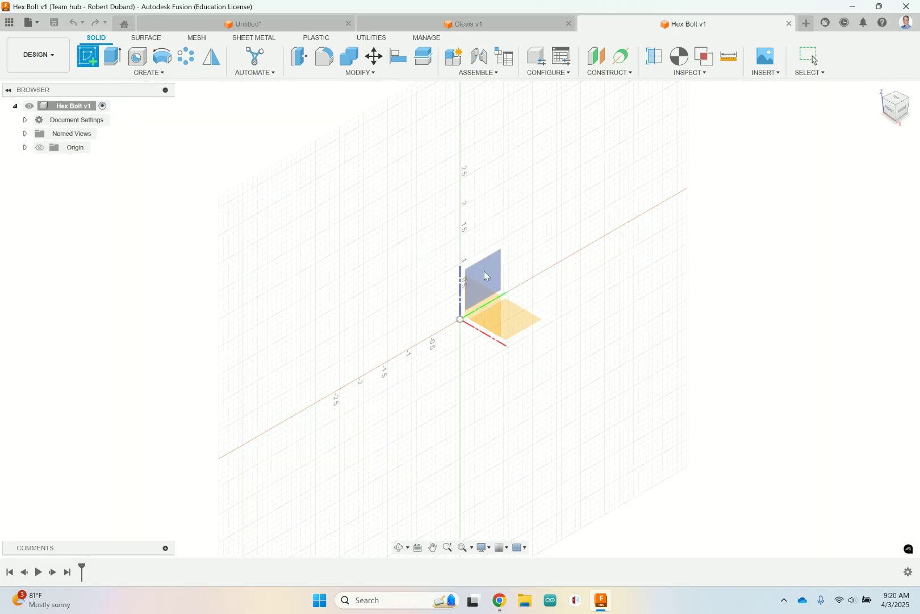
left_click(513, 312)
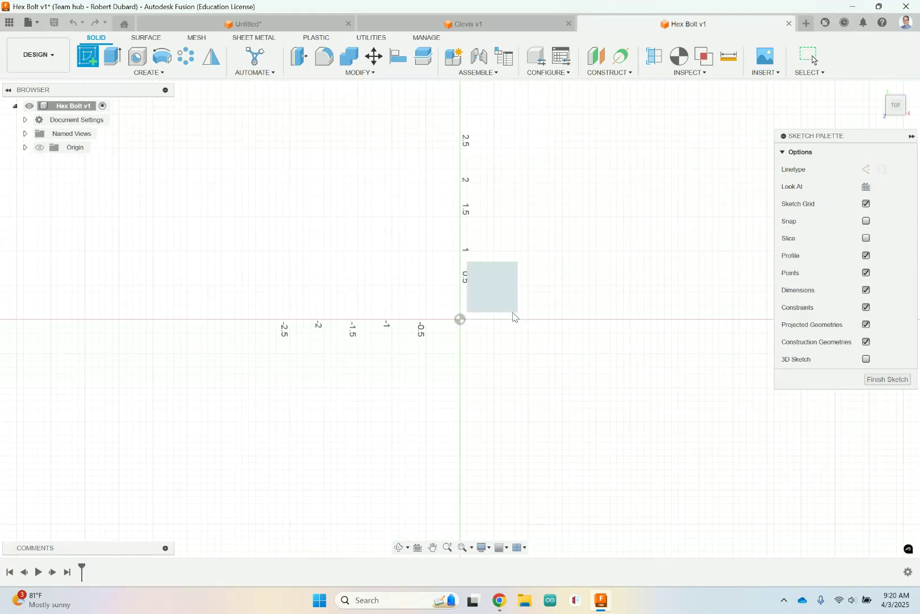
Step: Sketch a circumscribed six-sided polygon centred on the origin, with an inner radius of about 0.7 in
left_click(169, 71)
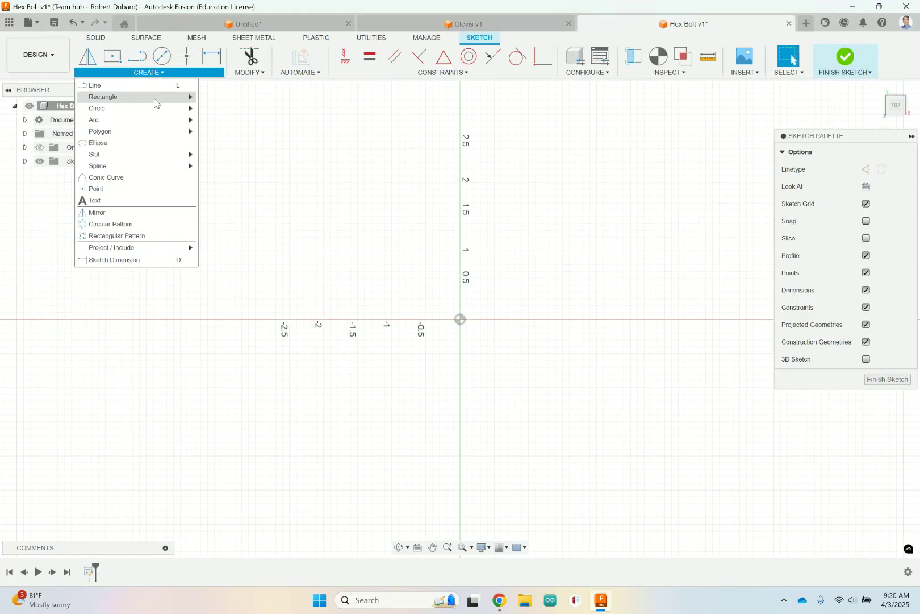
mouse_move(173, 131)
left_click(222, 133)
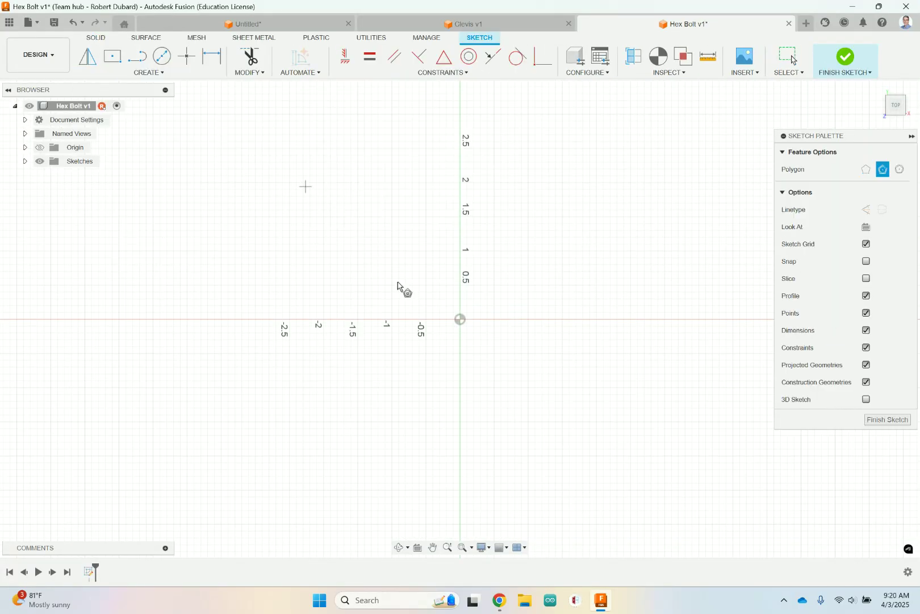
left_click(461, 319)
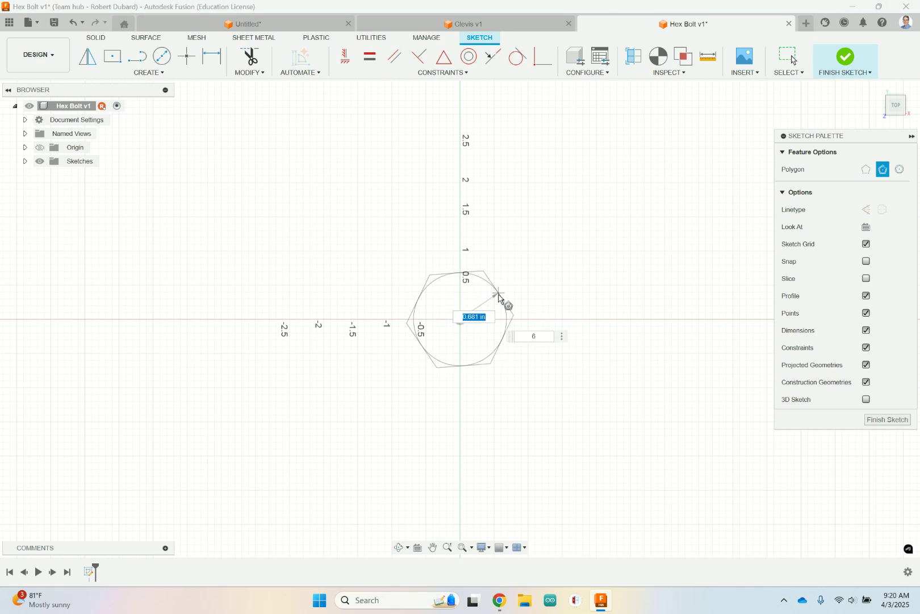
left_click(499, 297)
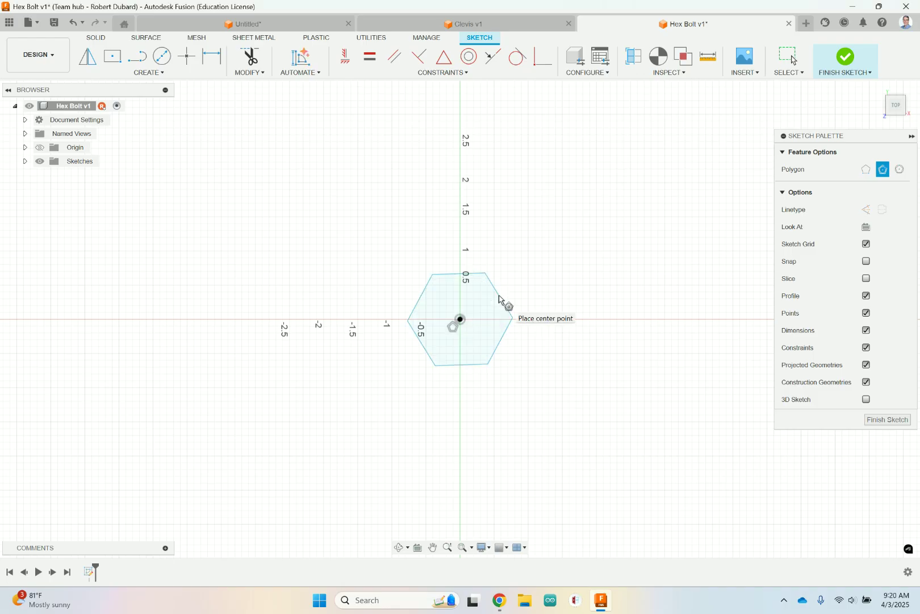
Step: Constrain the hexagon's upper edge to be horizontal
left_click(344, 55)
left_click(449, 273)
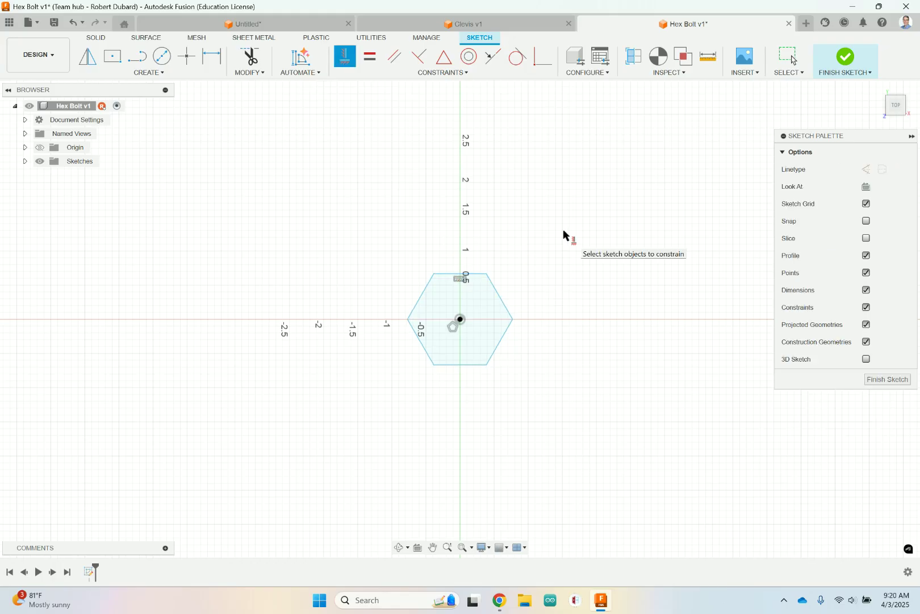
key("Escape")
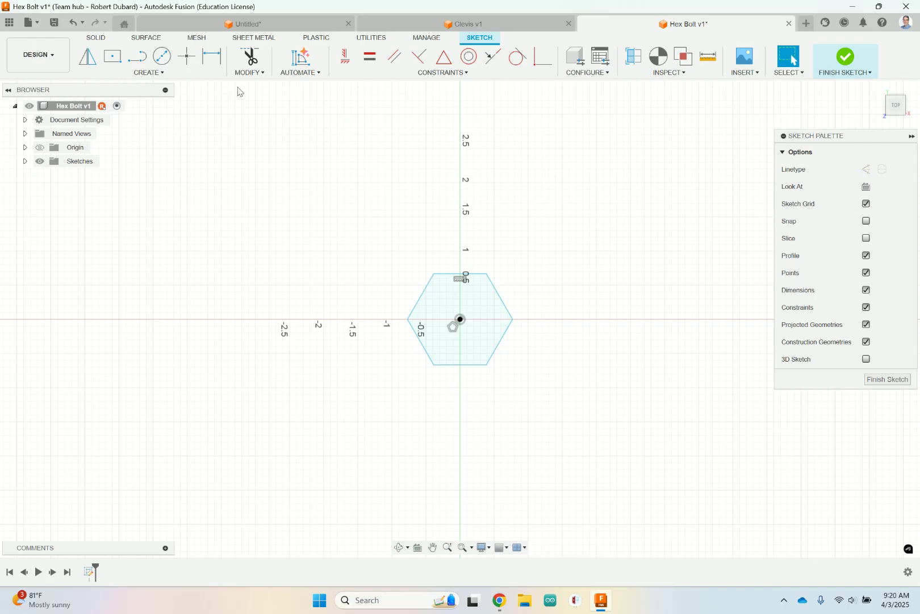
Step: Check the bolt drawing in the browser, dimension the hexagon 0.5625 in across its horizontal flats, and finish the sketch
left_click(498, 599)
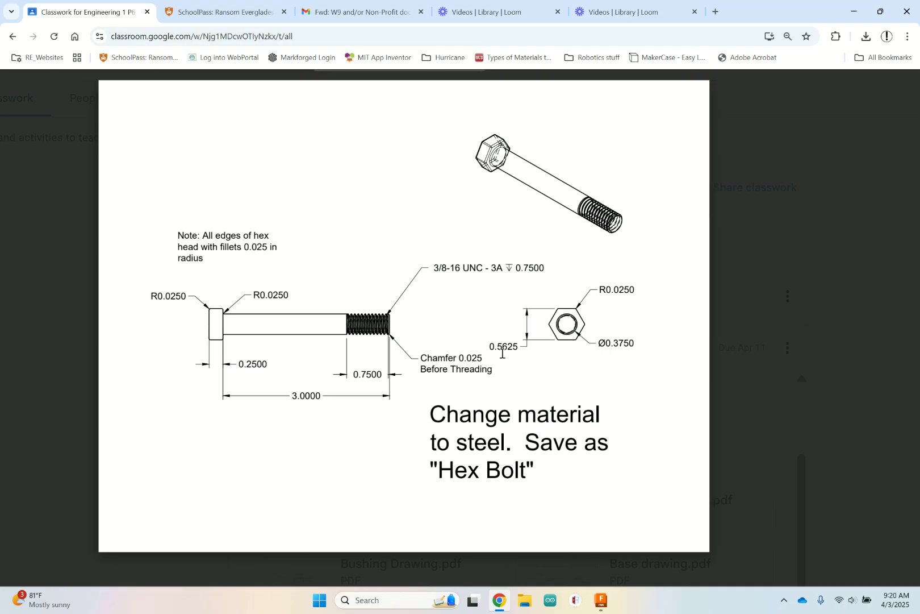
left_click(601, 599)
left_click(212, 59)
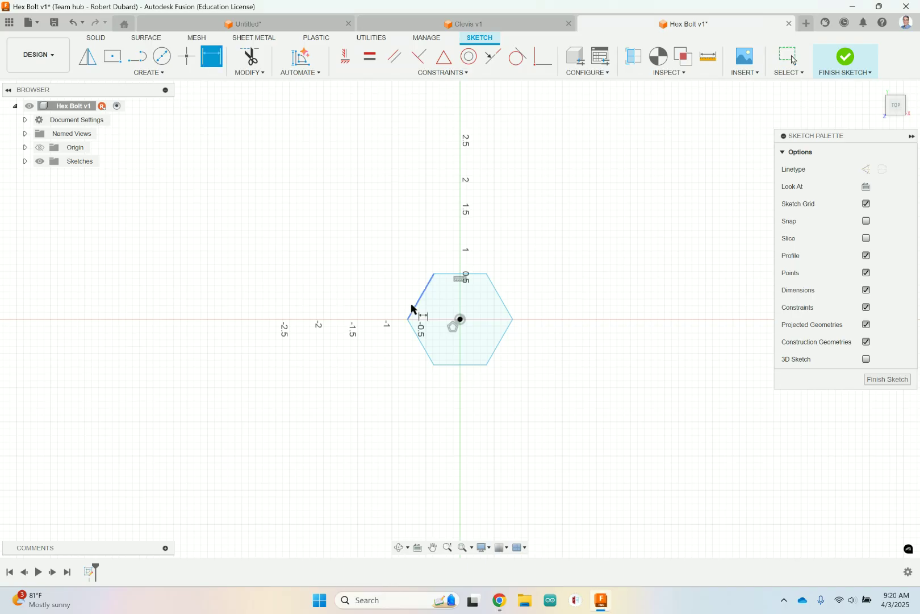
left_click(446, 274)
left_click(455, 364)
left_click(338, 321)
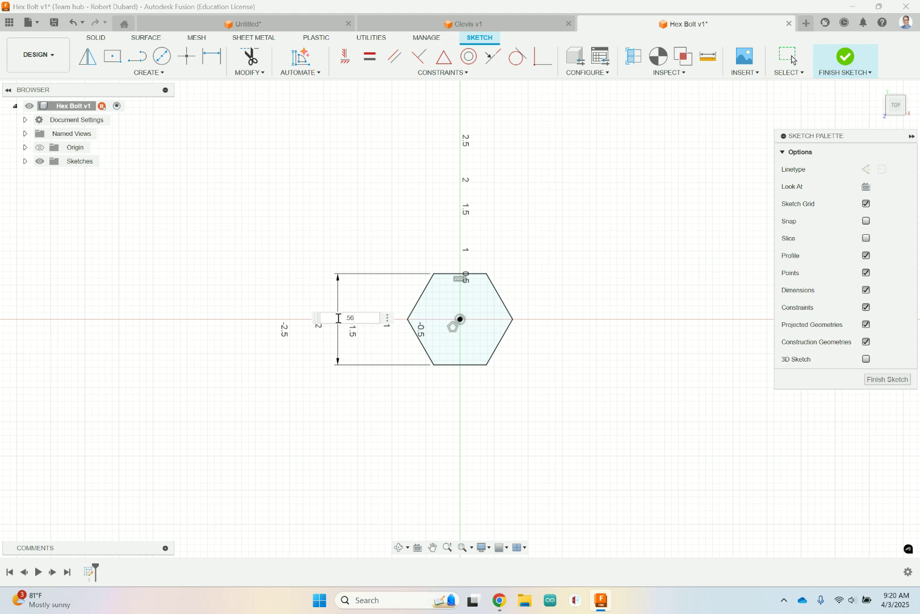
type(".5625")
key("Return")
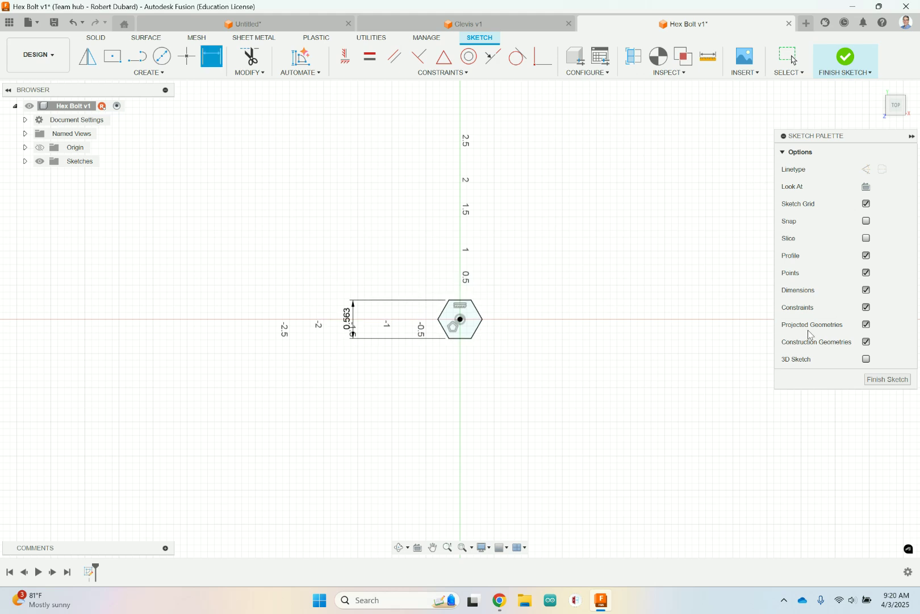
left_click(889, 378)
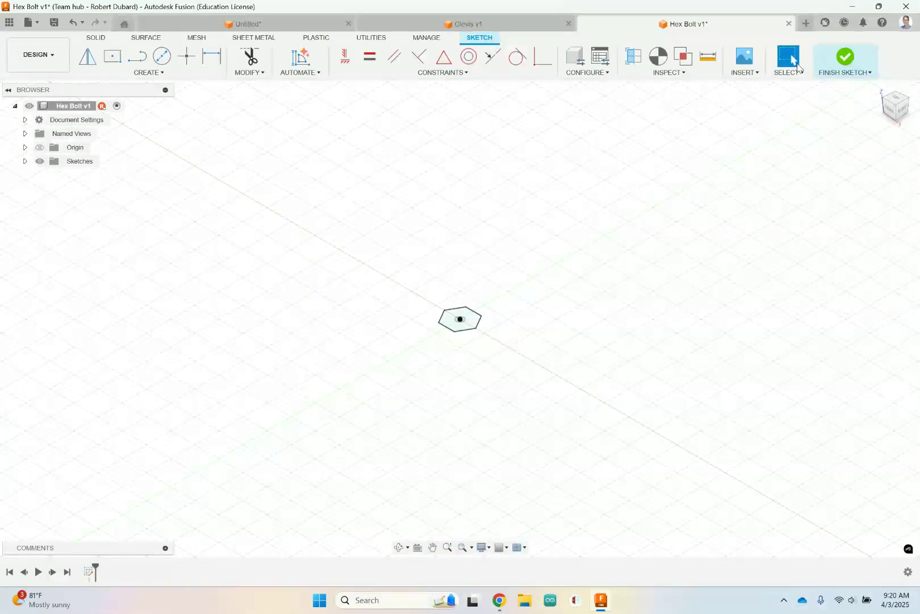
Step: Extrude the hexagon profile 0.25 in upward as a new body, taking the head thickness from the drawing
left_click(879, 90)
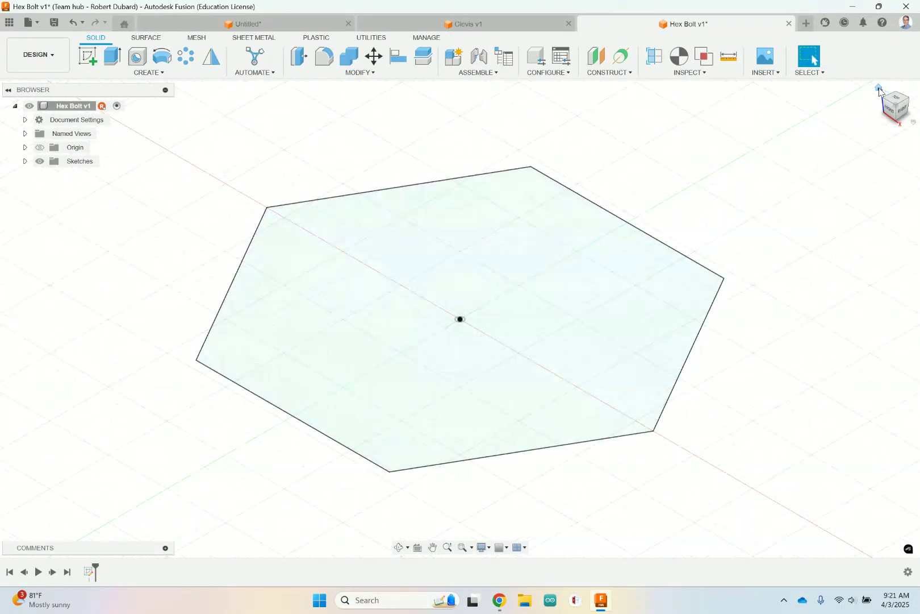
left_click(111, 64)
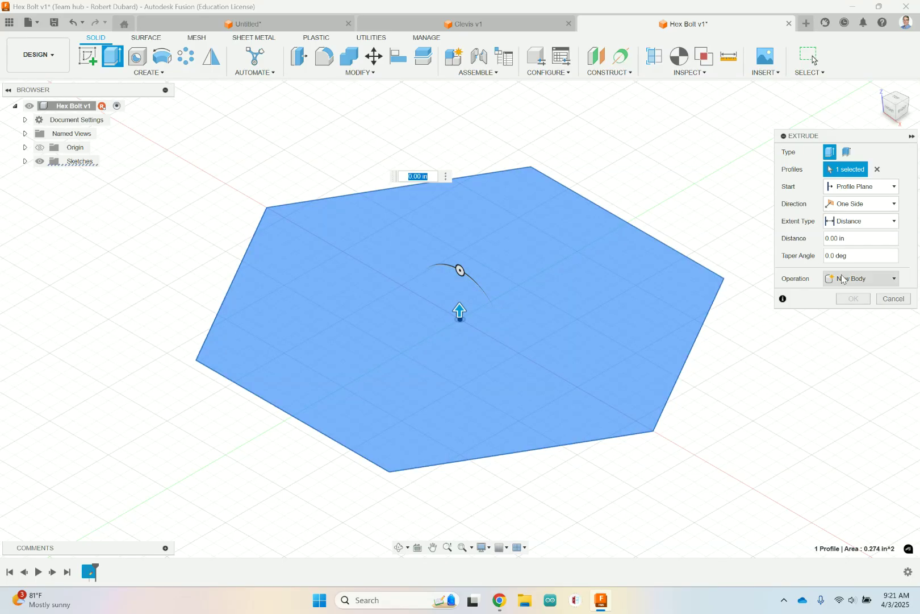
left_click(498, 600)
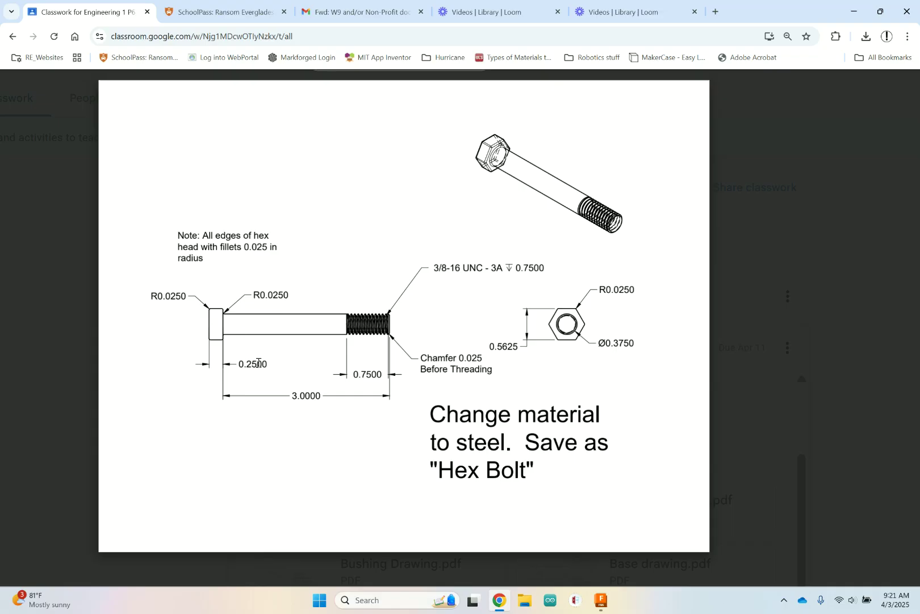
left_click(601, 600)
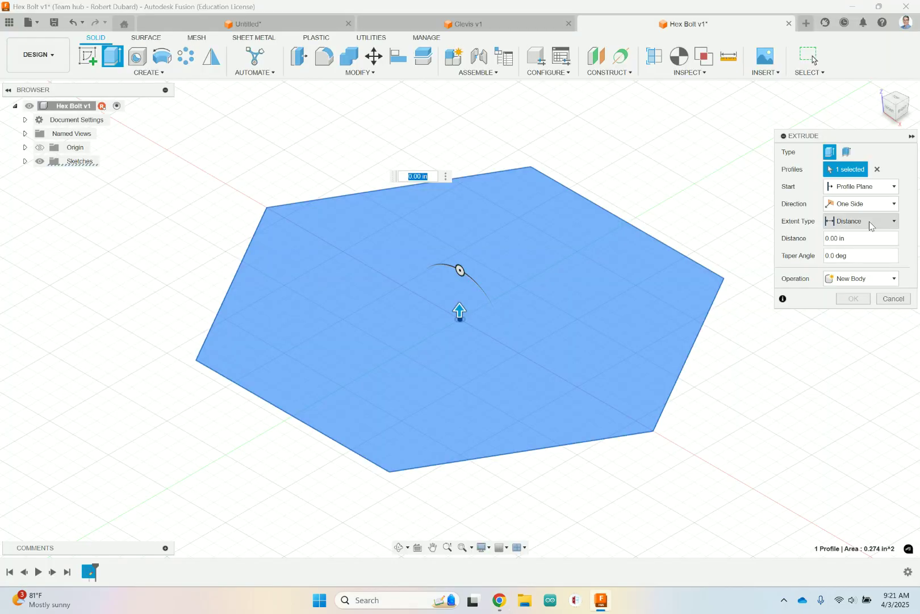
left_click(838, 239)
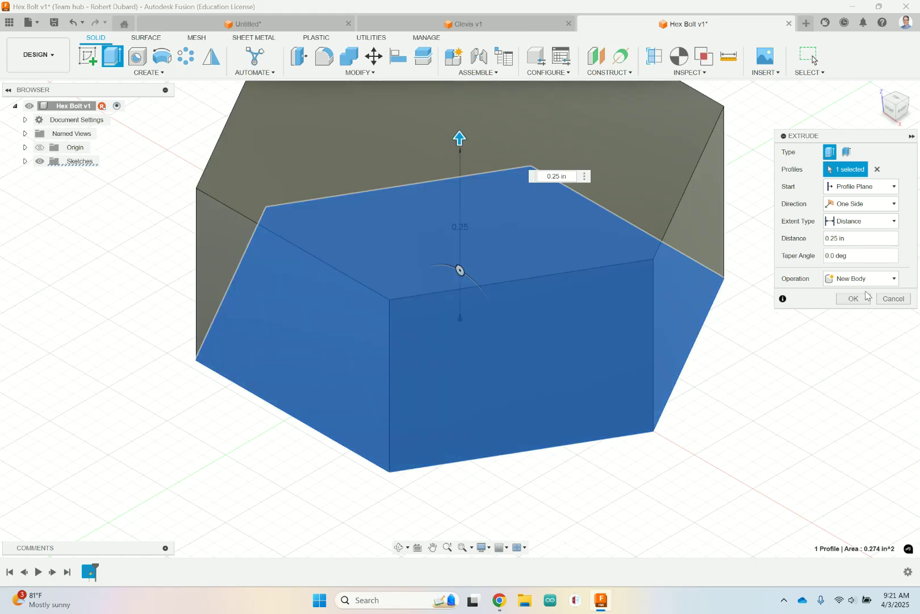
left_click(857, 299)
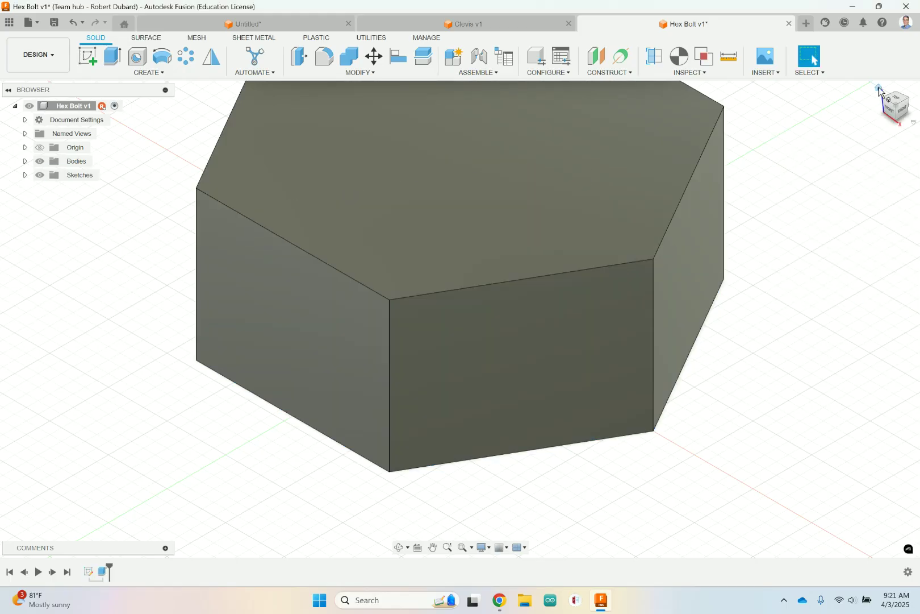
Step: Start a sketch on the top face of the hex head and draw a centre-diameter circle at the origin
left_click(879, 90)
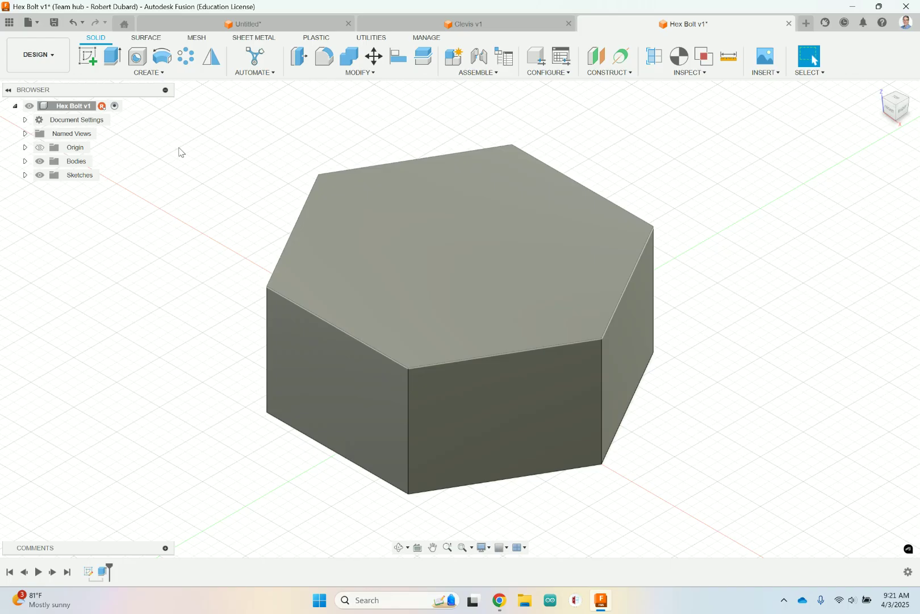
left_click(94, 58)
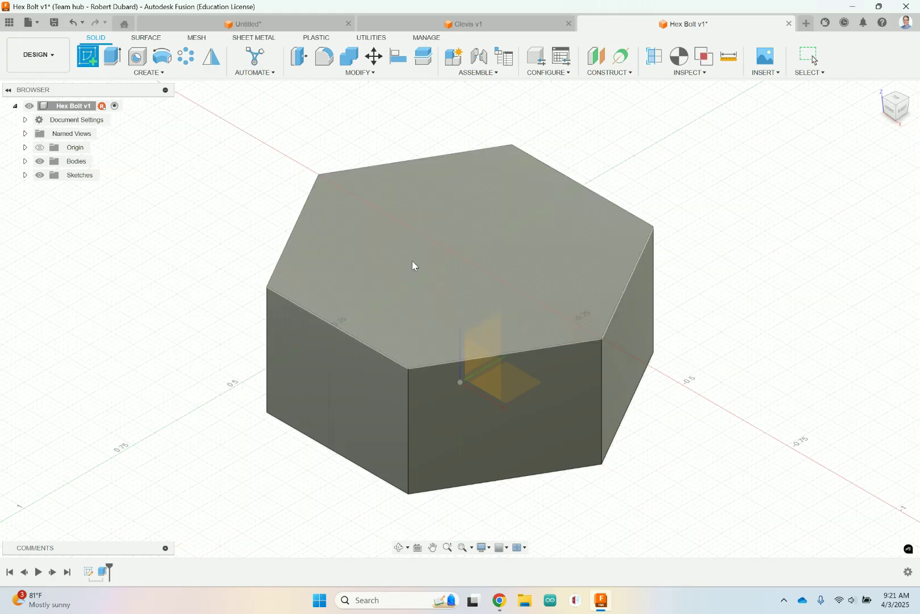
left_click(502, 229)
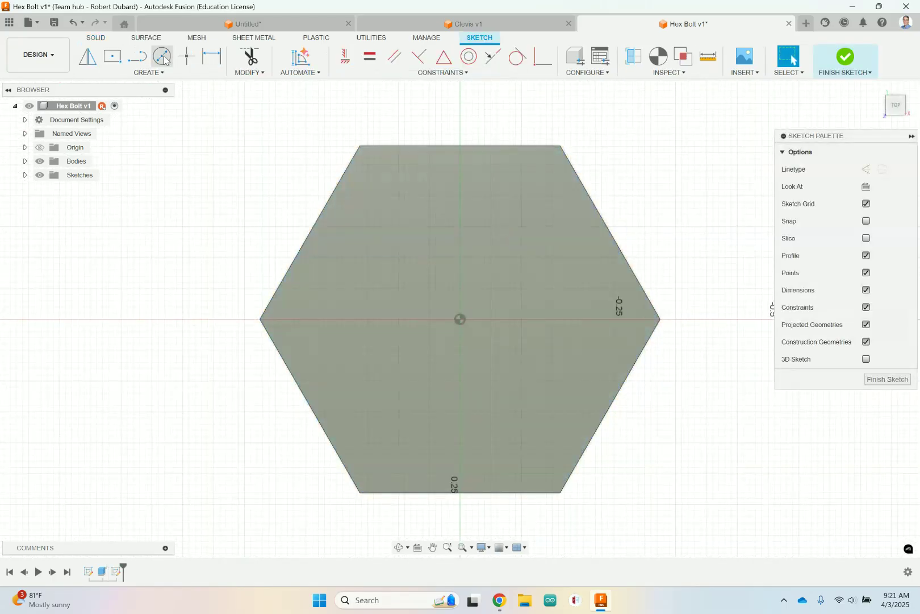
left_click(165, 60)
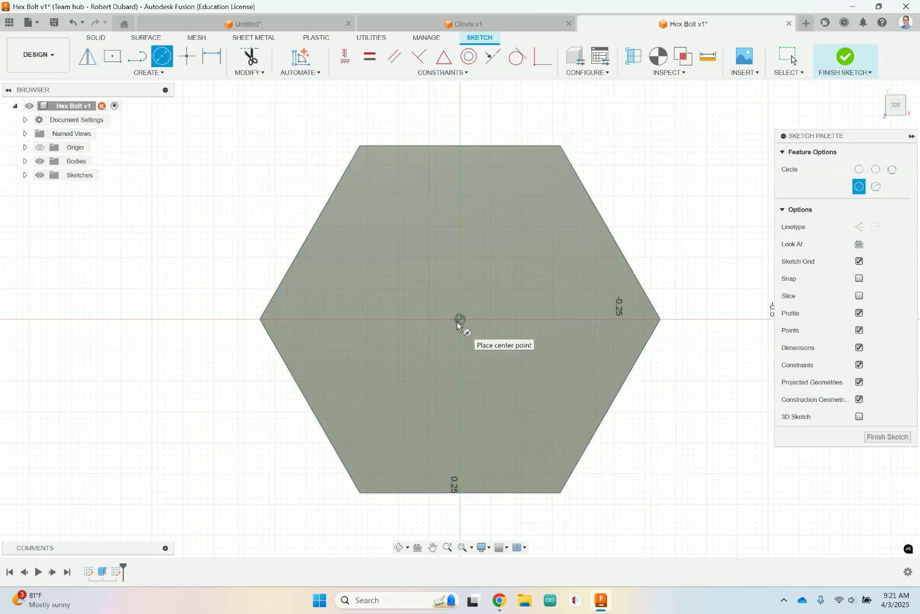
left_click(460, 319)
left_click(545, 263)
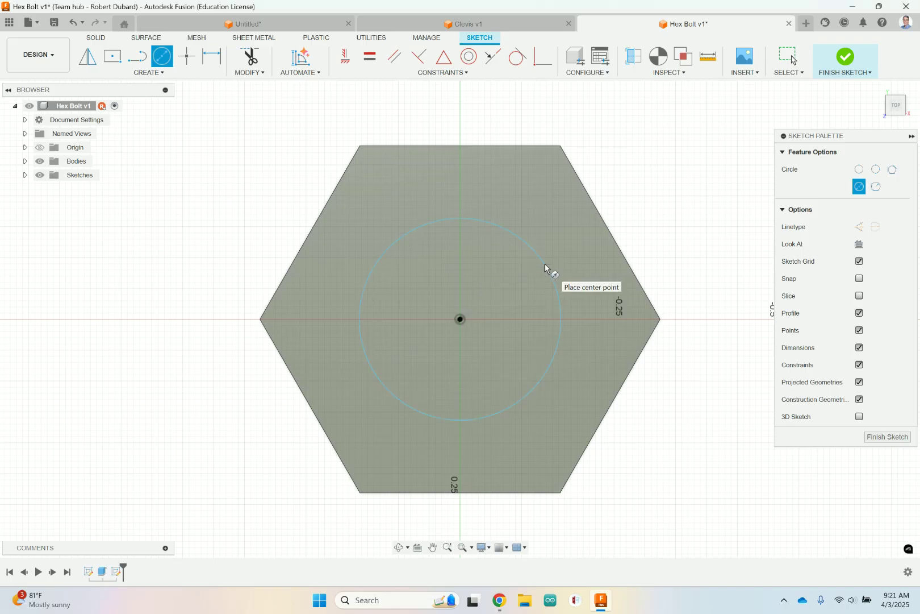
Step: Look up the shank diameter in the drawing, dimension the circle to 0.375 in, and finish the sketch
left_click(499, 600)
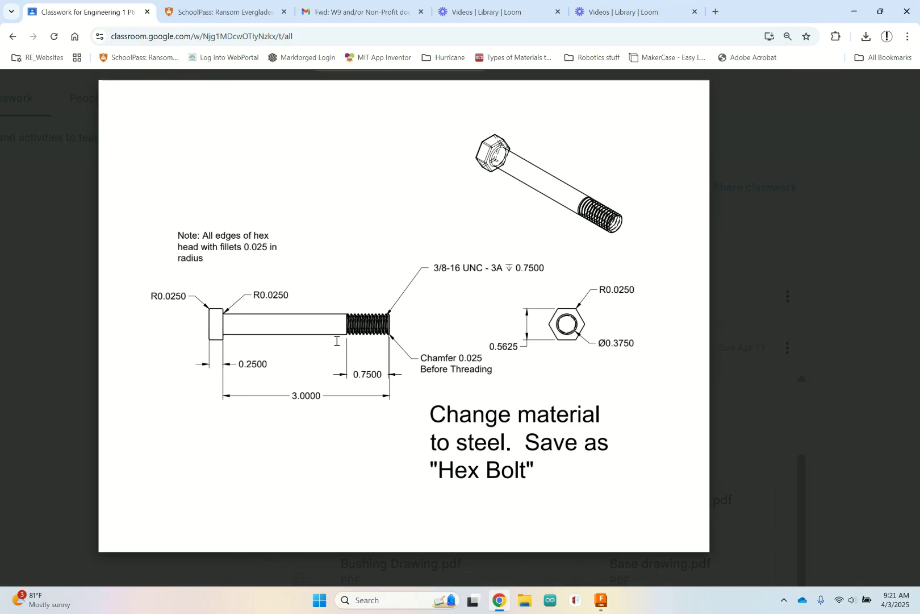
left_click(600, 600)
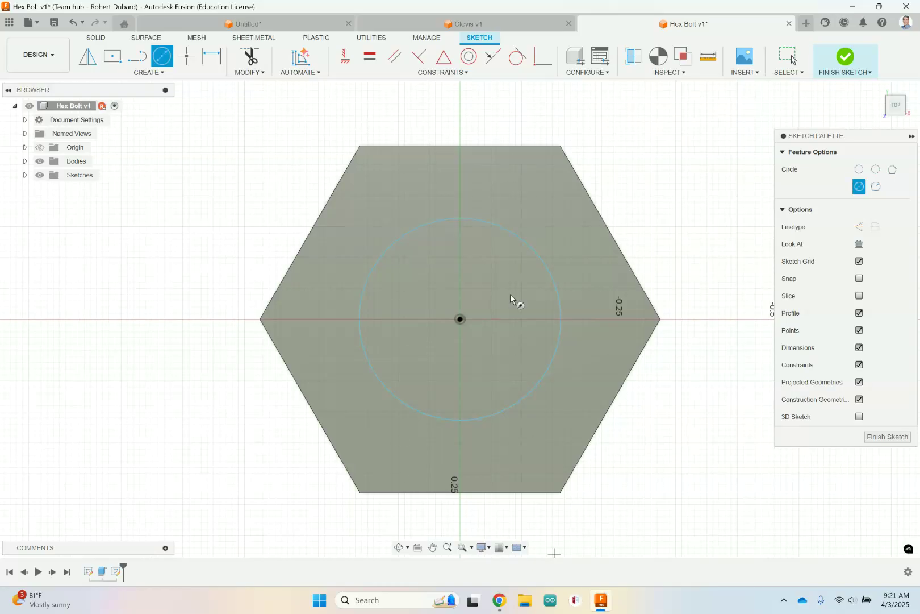
left_click(211, 55)
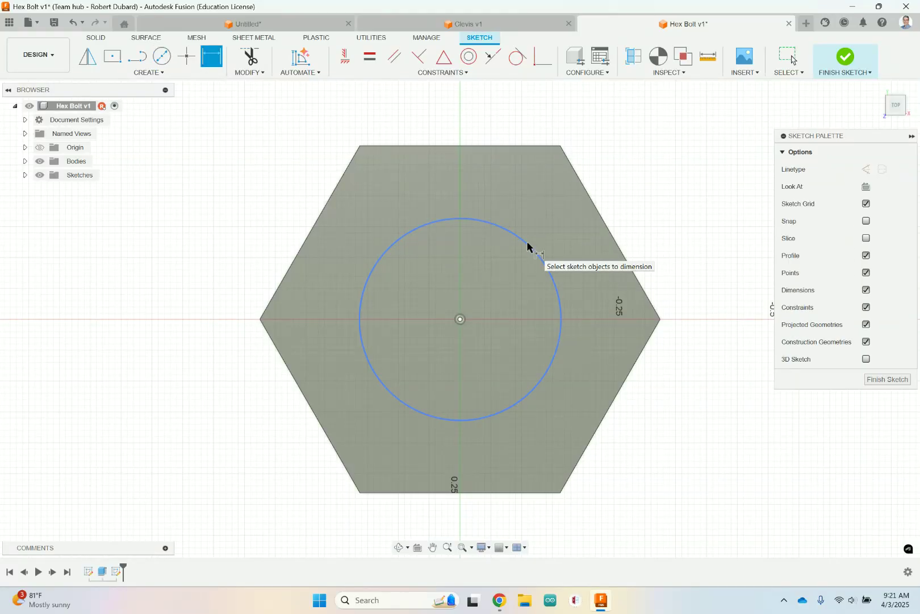
left_click(527, 245)
left_click(632, 154)
key("BackSpace")
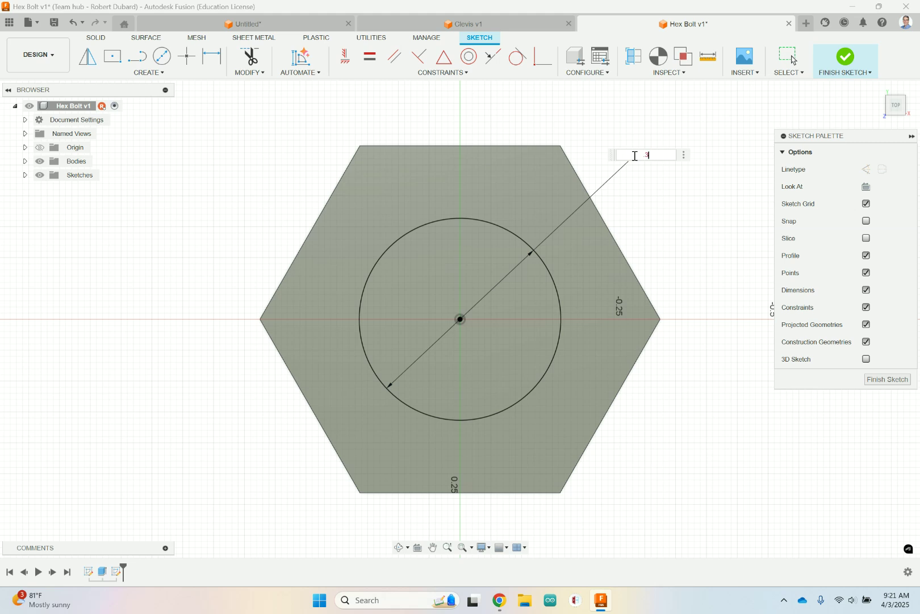
type(".375")
key("Return")
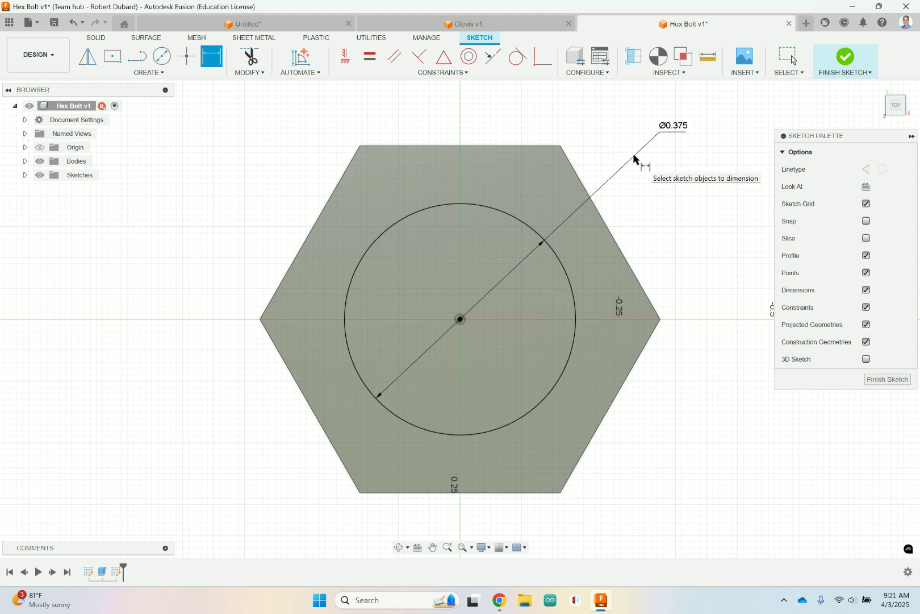
left_click(846, 56)
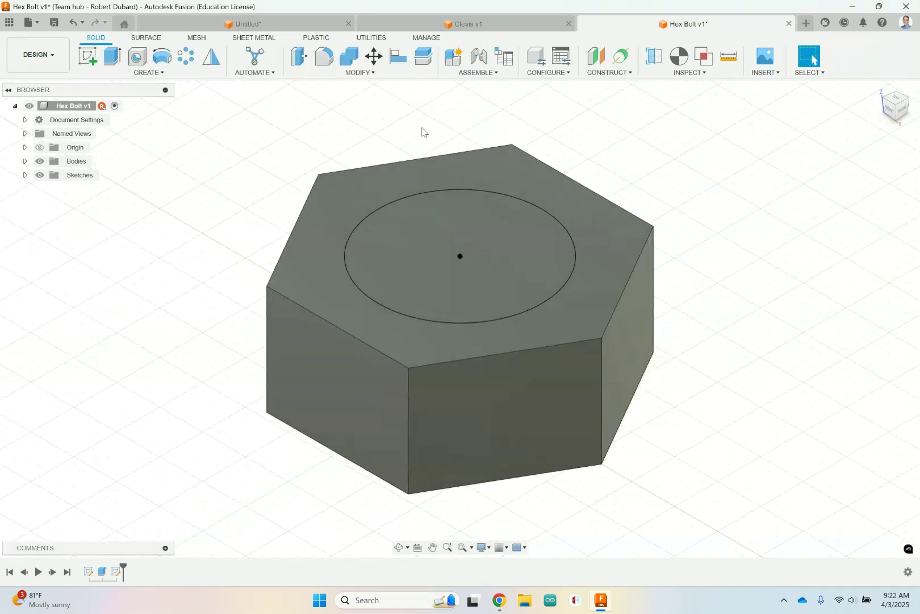
Step: Extrude the circle on the hex head 3 in upward as a joined shank, taking the length from the drawing
left_click(110, 61)
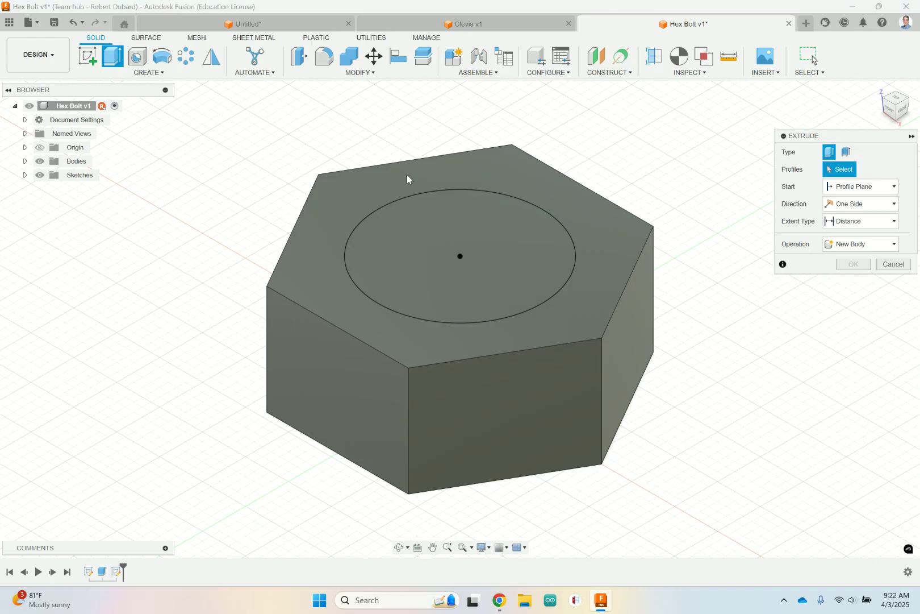
left_click(450, 232)
left_click(499, 599)
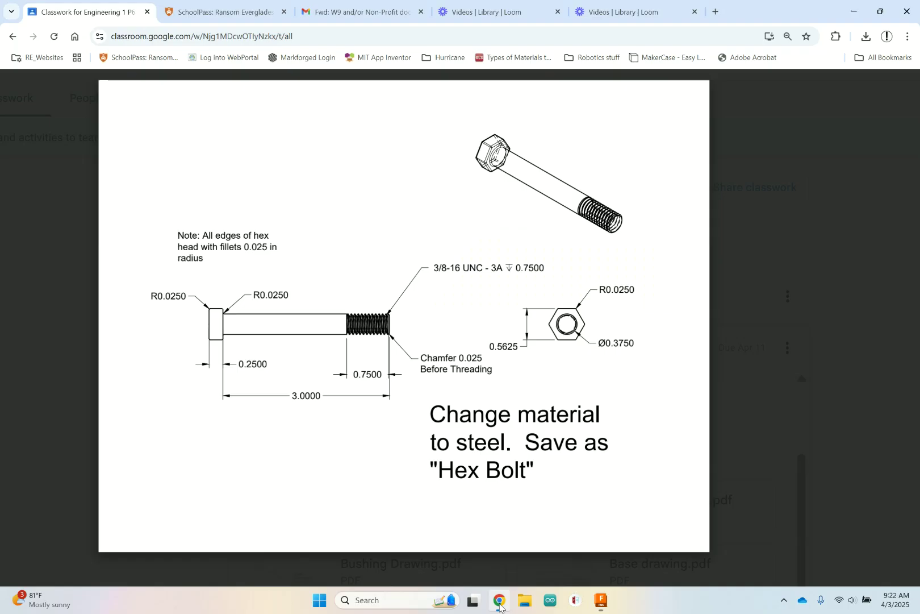
left_click(601, 604)
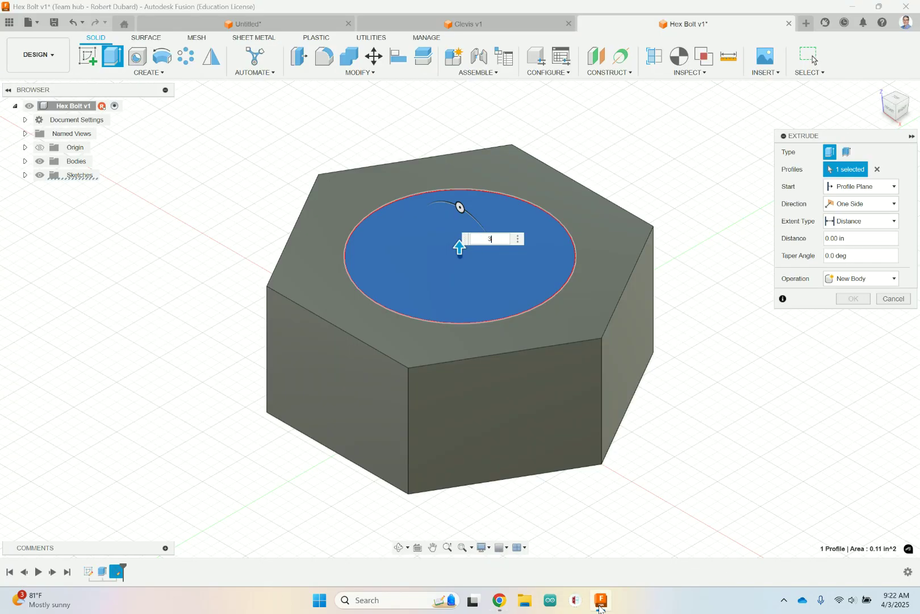
type("3")
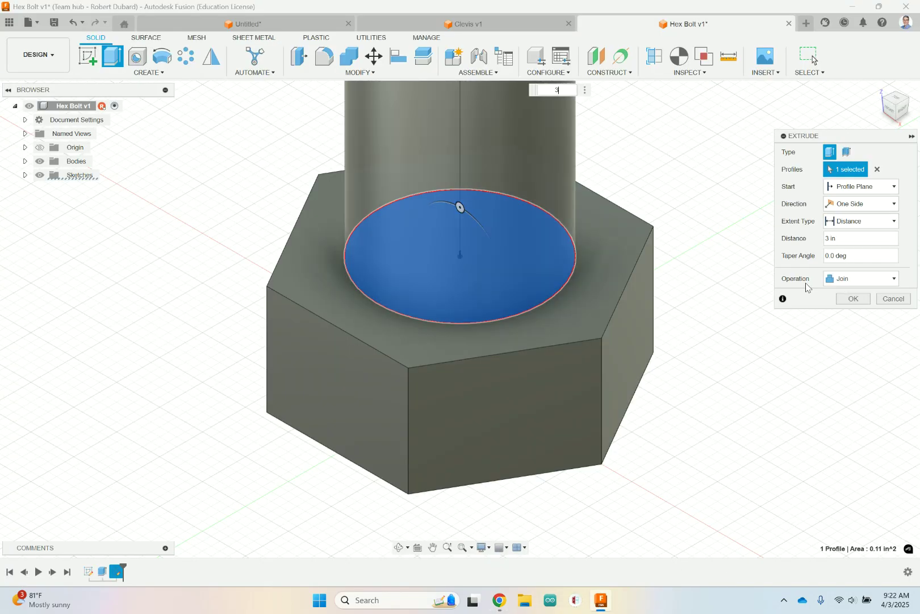
left_click(861, 301)
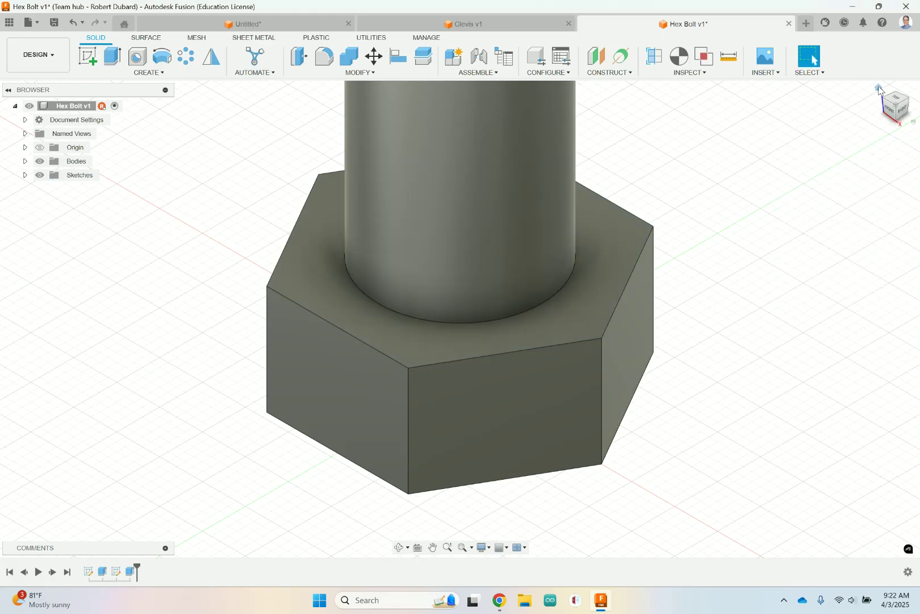
left_click(879, 89)
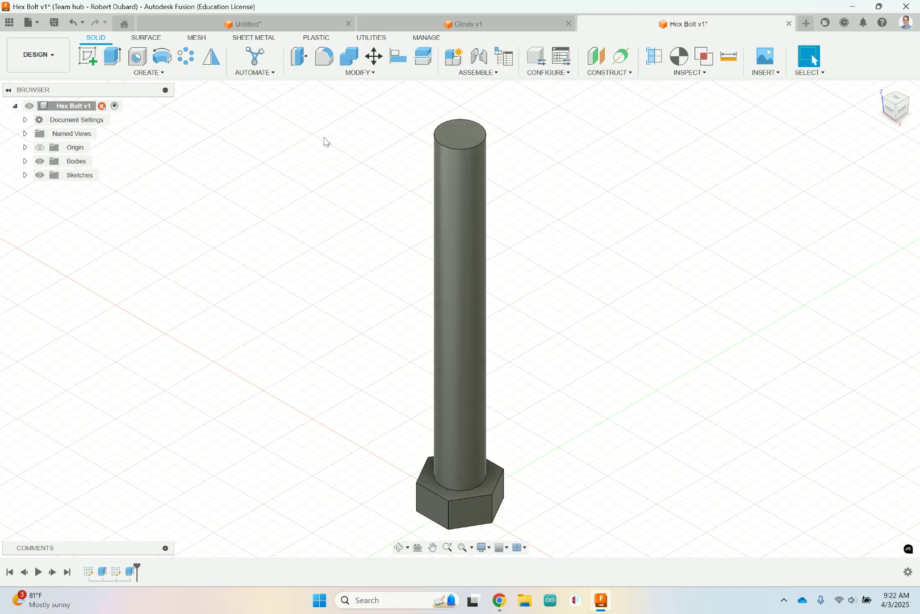
Step: Chamfer the shank's free end edge with an equal distance of 0.025 in, as given in the drawing
left_click(374, 74)
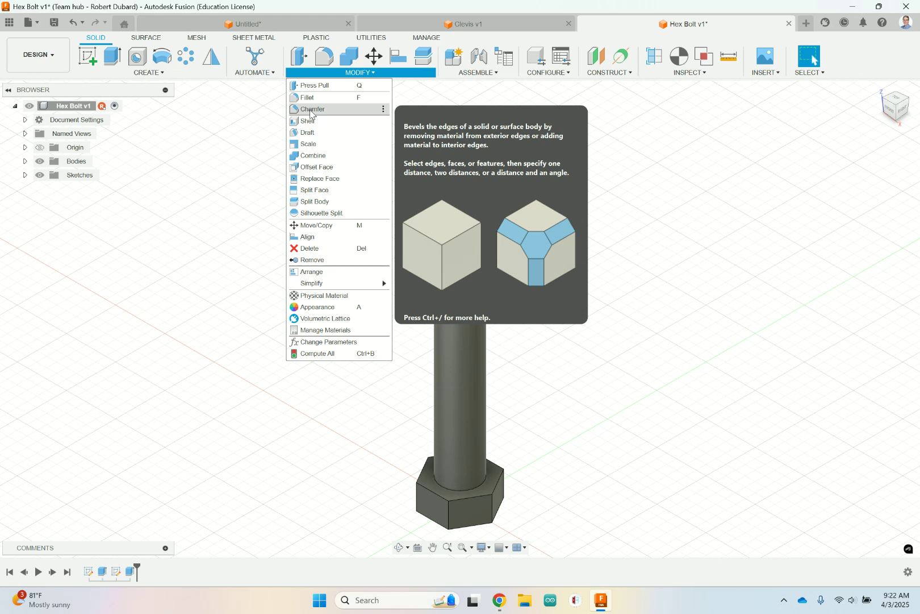
left_click(311, 110)
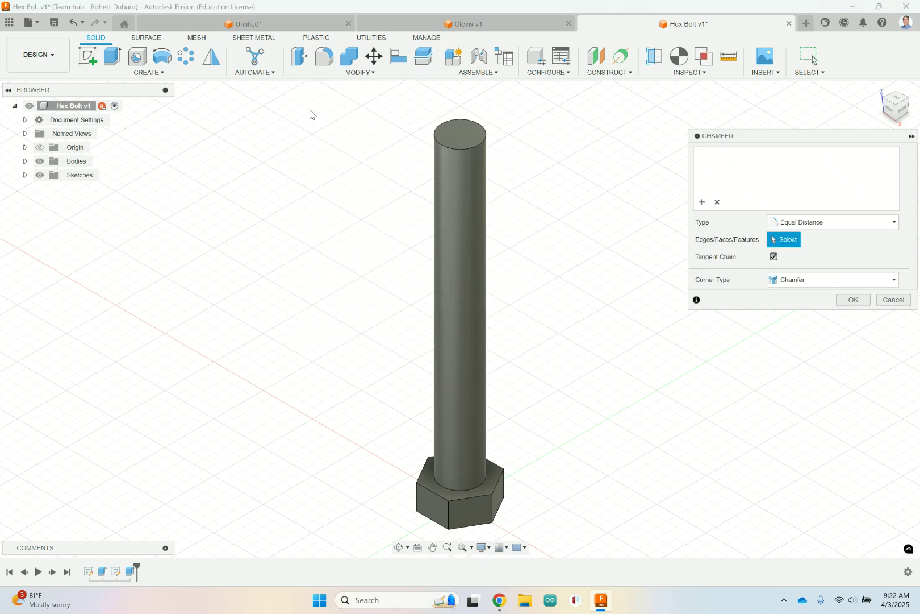
left_click(484, 146)
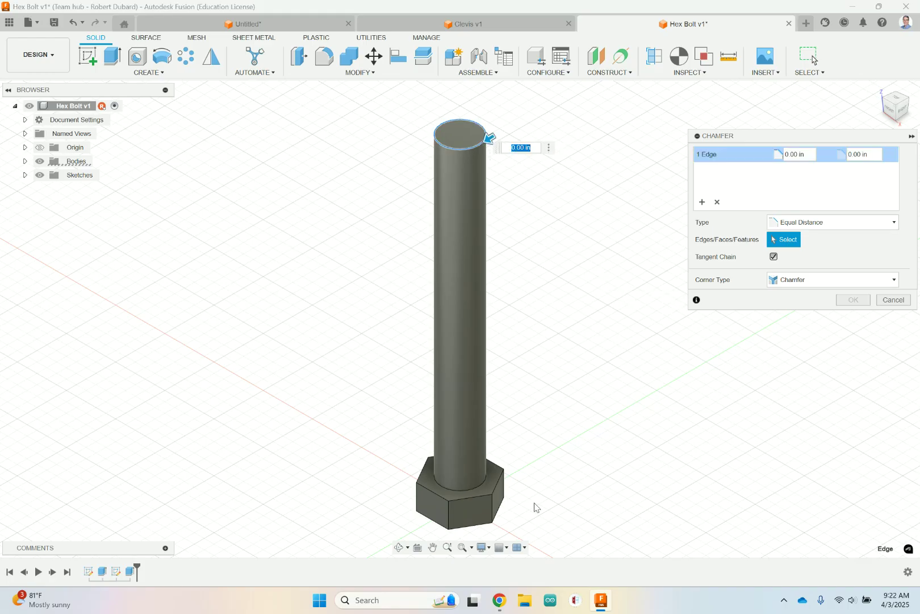
left_click(500, 601)
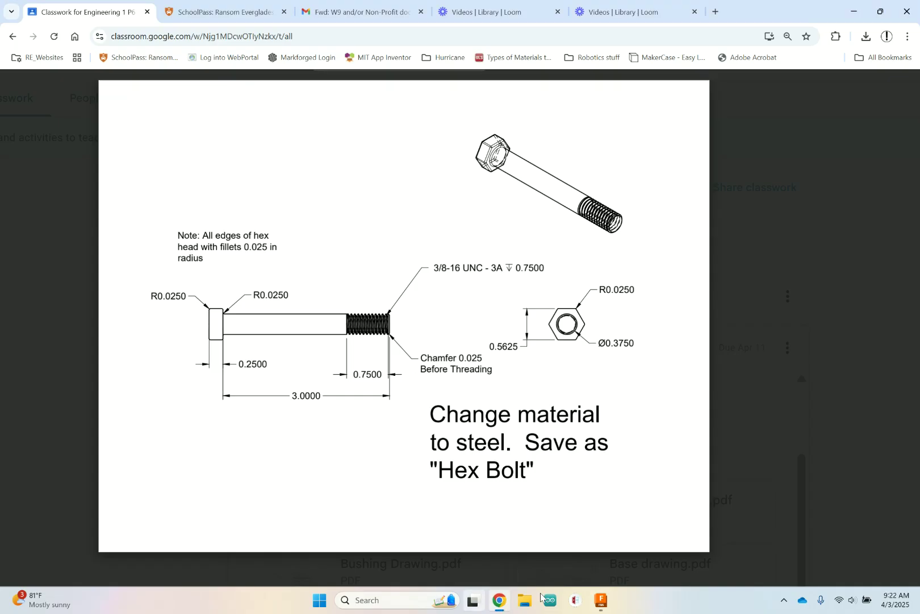
left_click(601, 600)
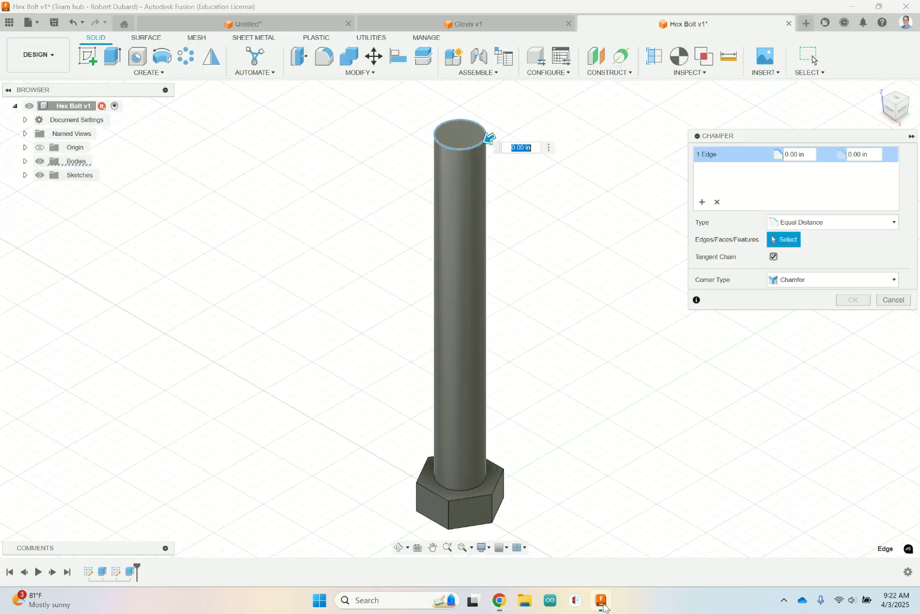
left_click(793, 154)
key("Return")
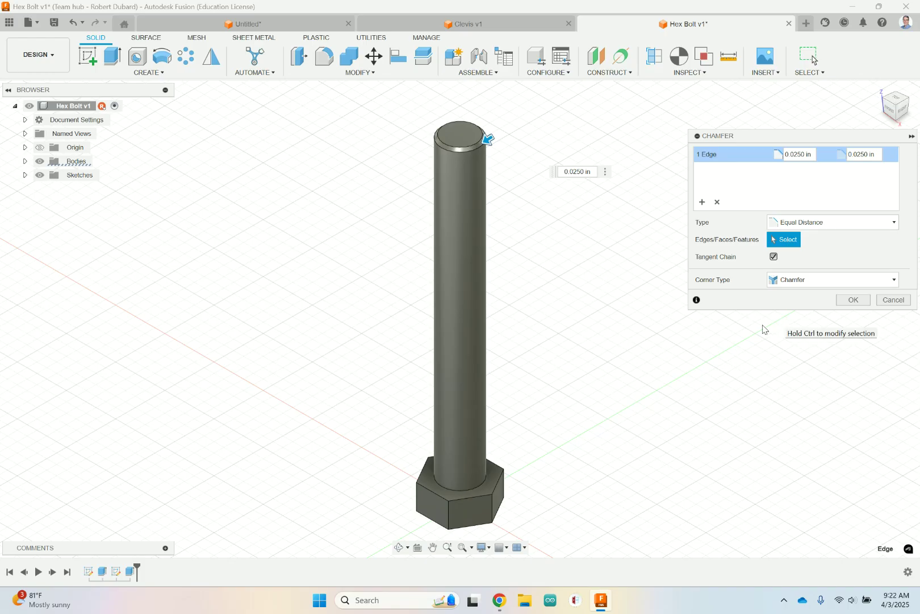
left_click(857, 222)
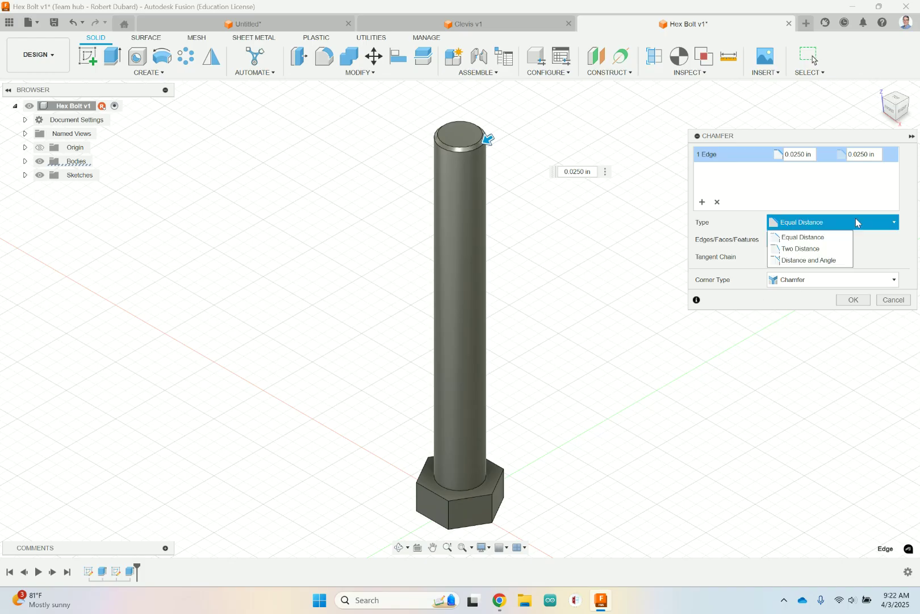
left_click(822, 242)
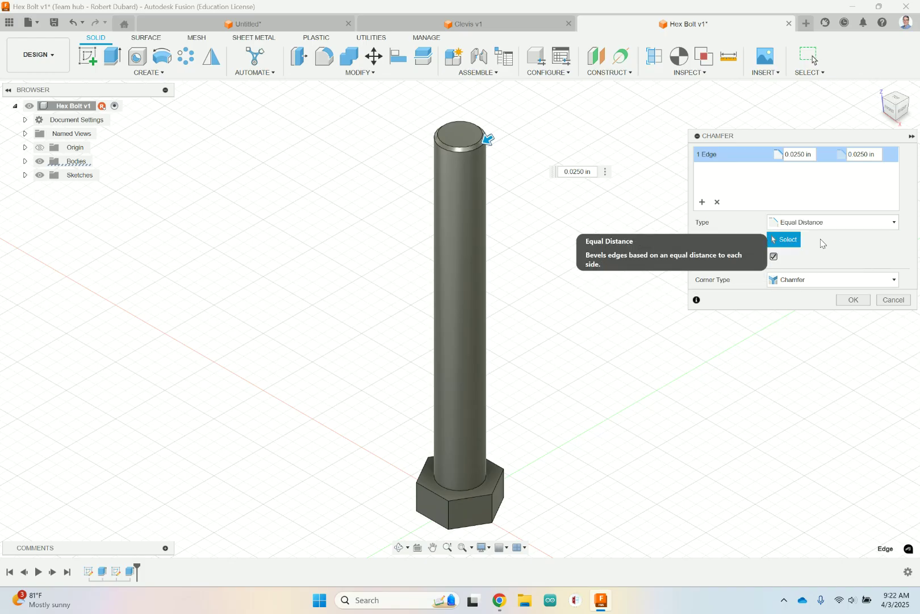
left_click(853, 300)
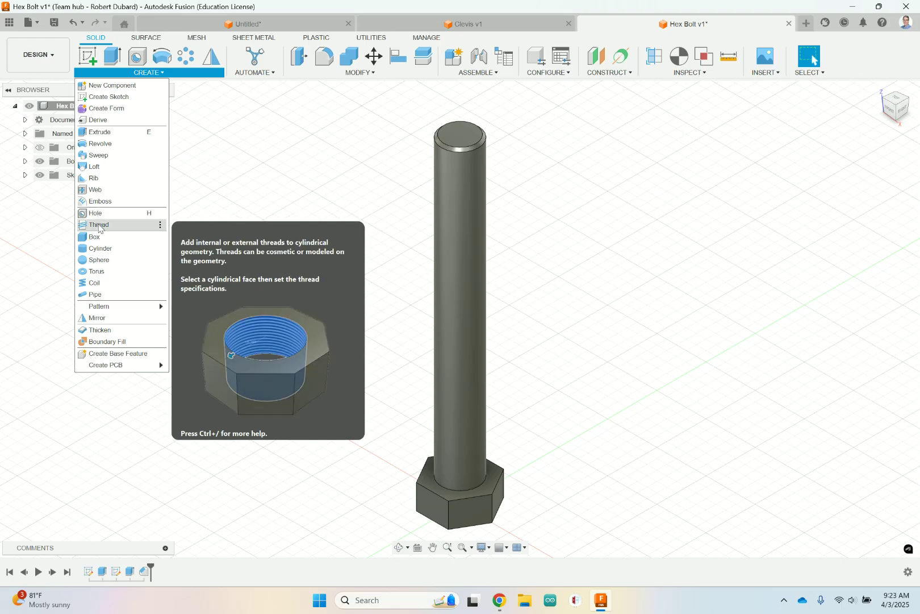
Step: Start a thread on the shank's cylindrical face, turn off full length, and set the thread length to 0.75 in per the drawing
left_click(99, 225)
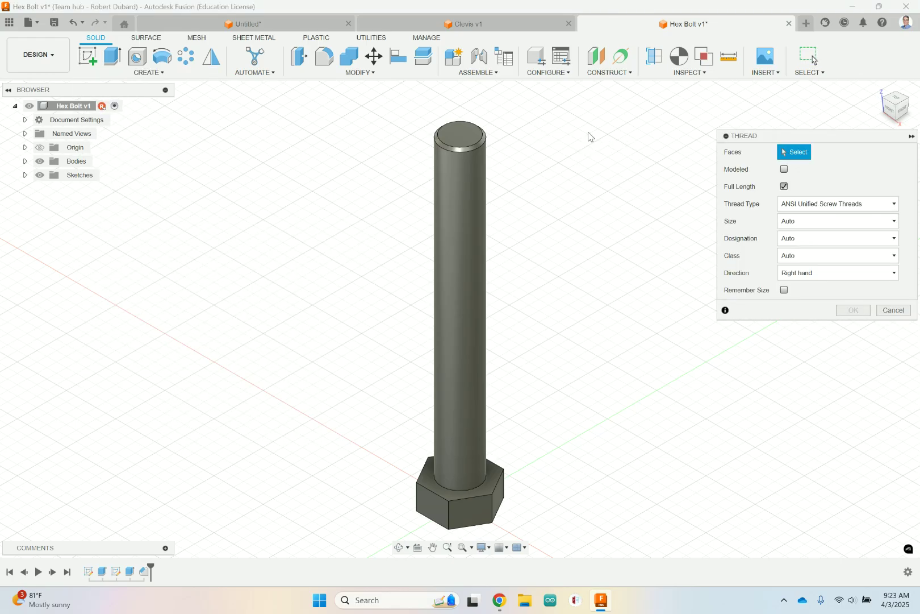
left_click(471, 170)
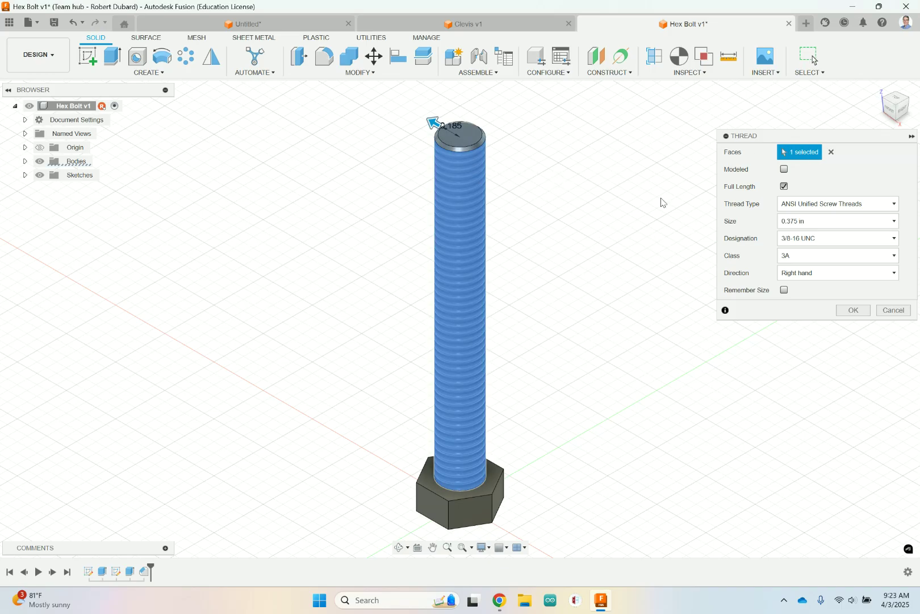
left_click(847, 221)
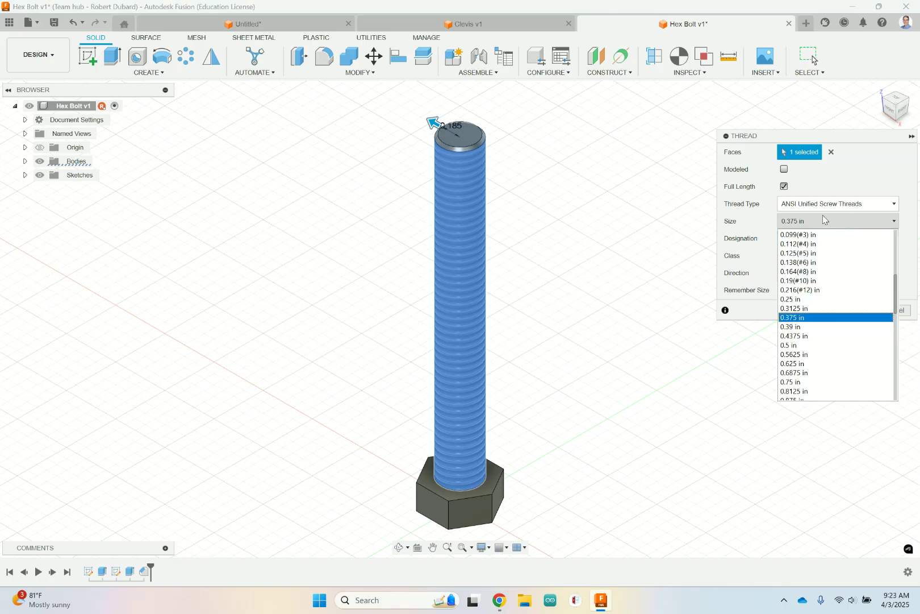
left_click(847, 162)
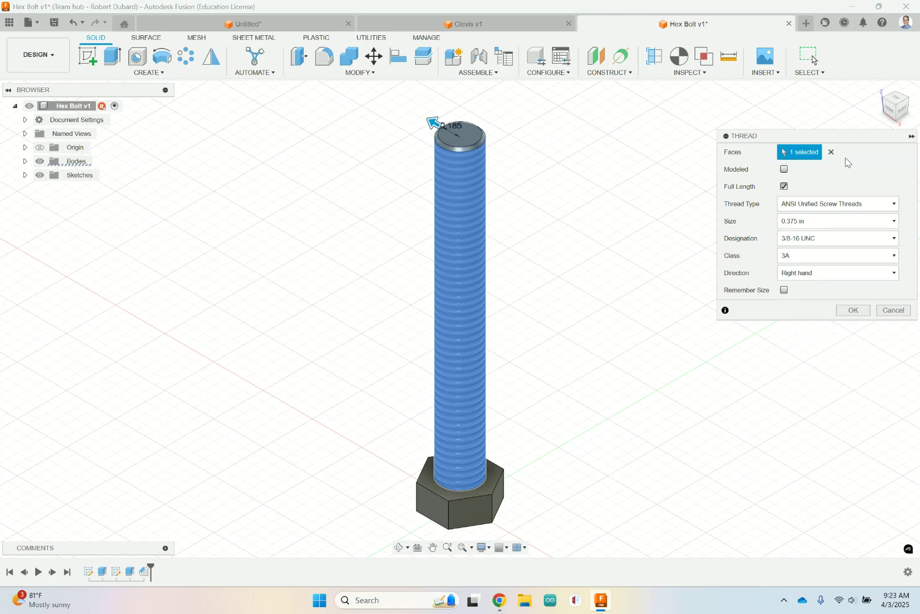
left_click(784, 186)
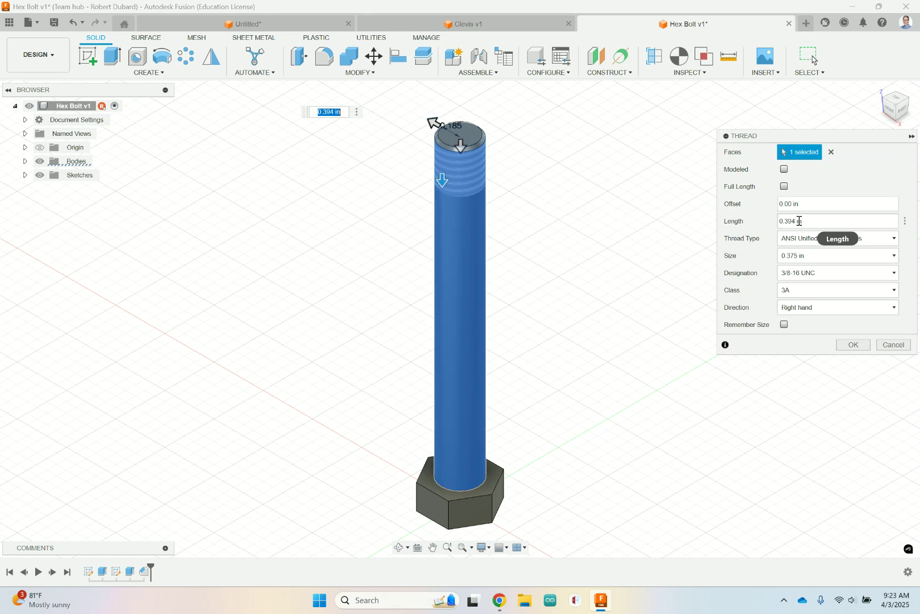
left_click(498, 600)
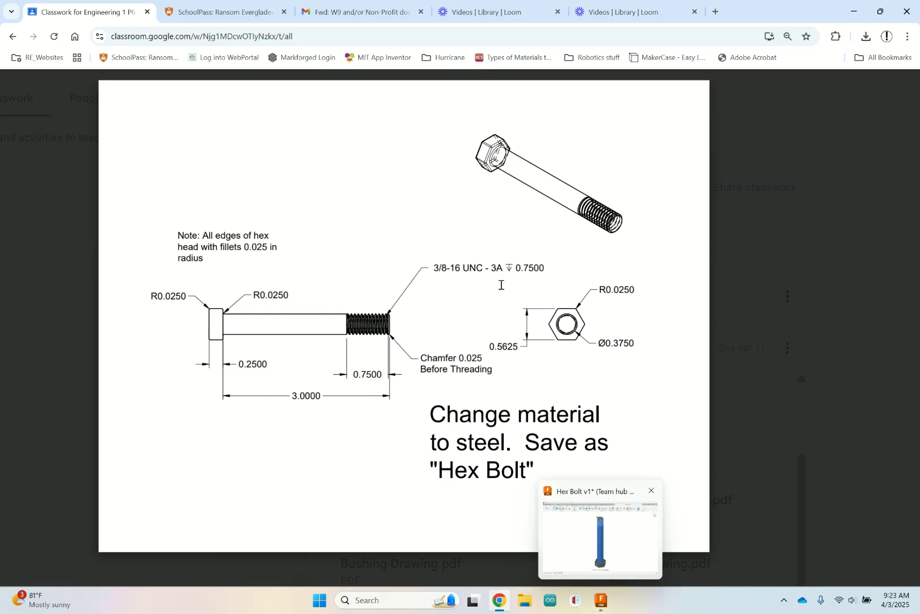
left_click(600, 600)
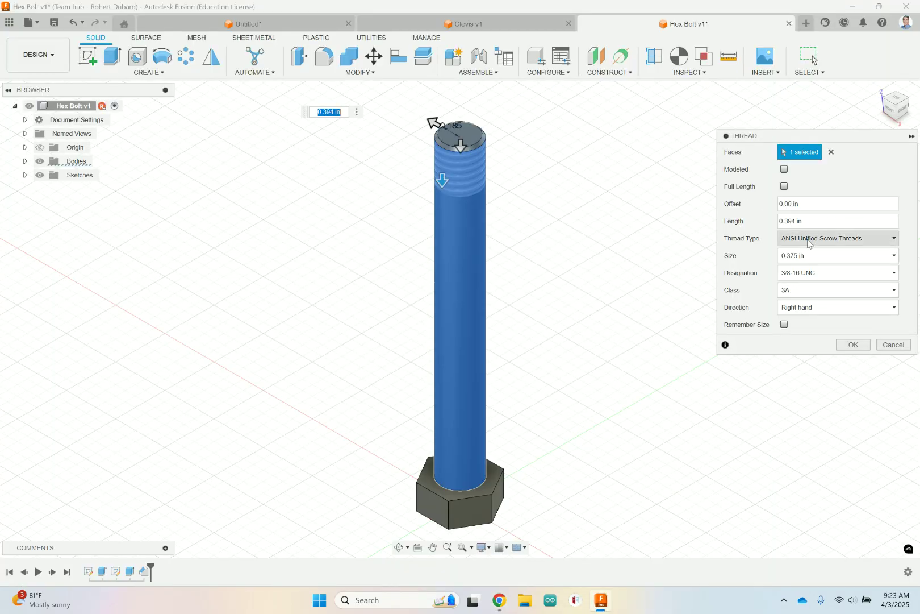
left_click(807, 221)
type(".75")
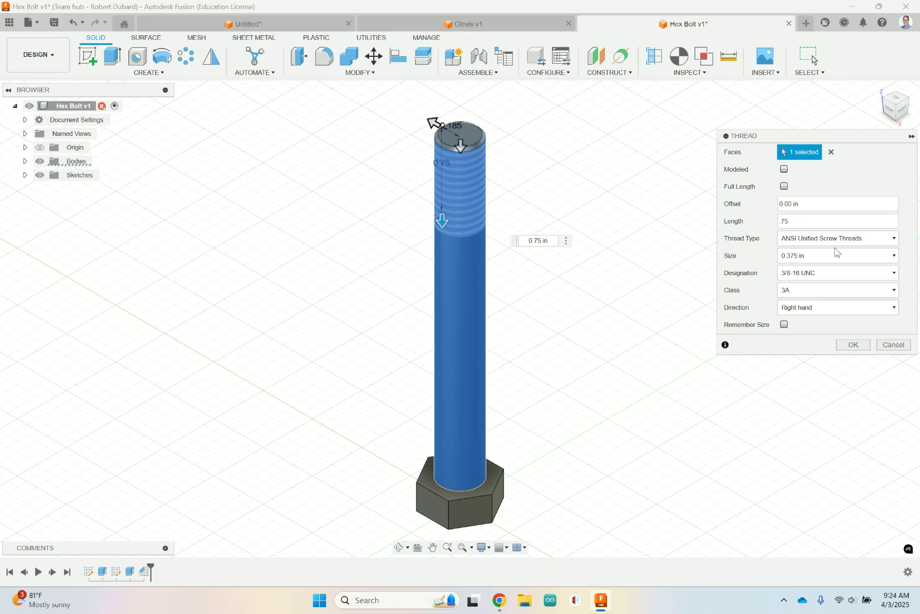
Step: Try the ISO Metric profile thread type and switch back to ANSI Unified Screw Threads
left_click(882, 238)
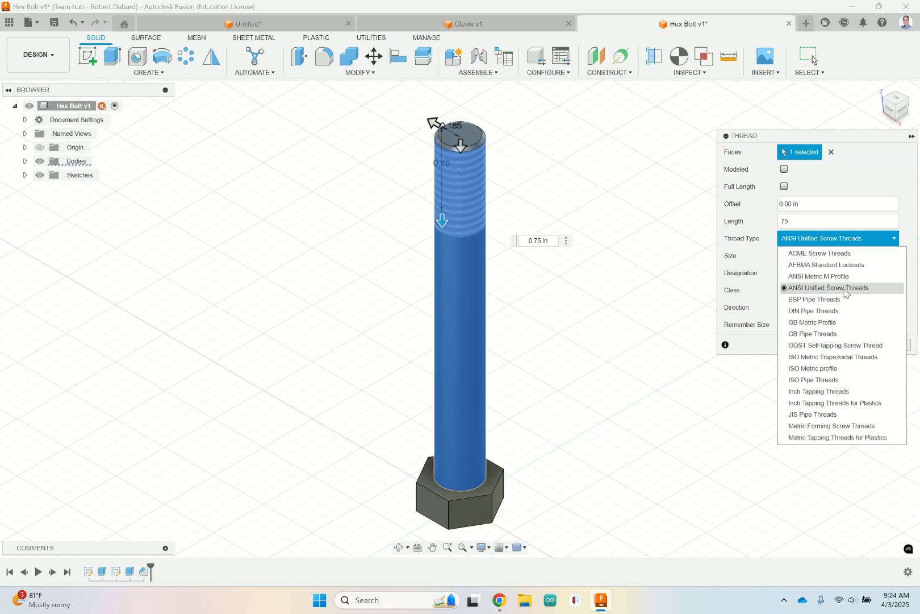
left_click(829, 368)
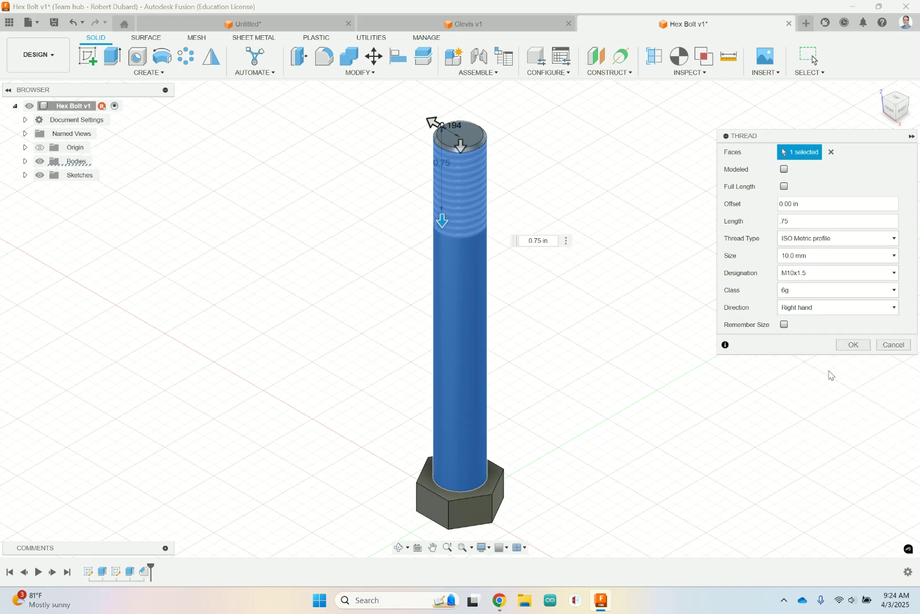
left_click(838, 239)
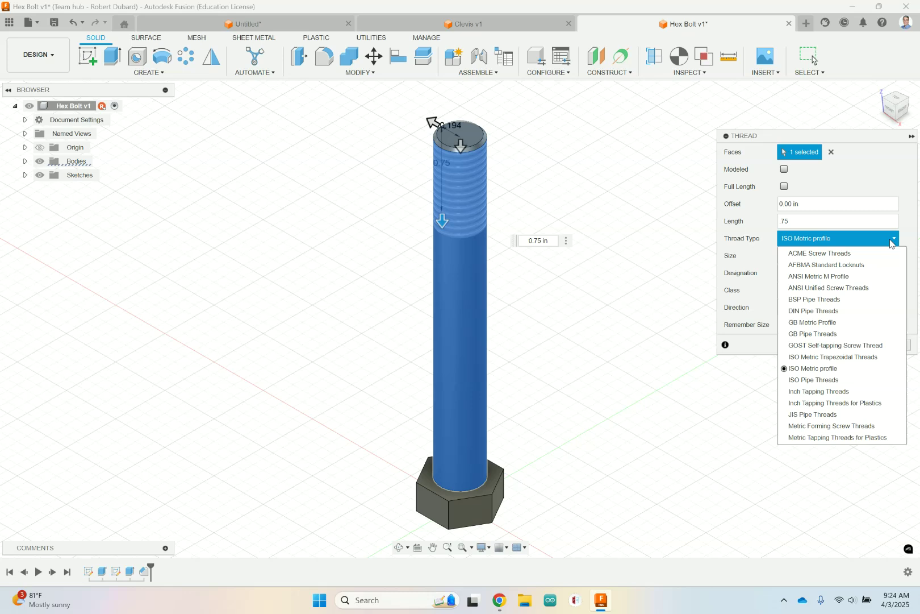
left_click(846, 288)
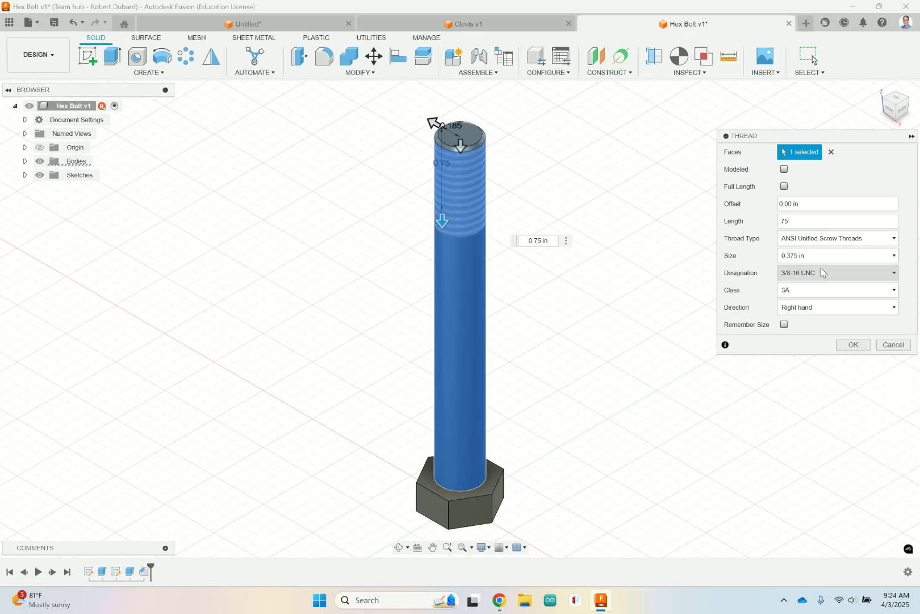
Step: Set the thread size to 0.375 in and the designation to 3/8-16 UNC, checking the callout in the drawing
left_click(863, 256)
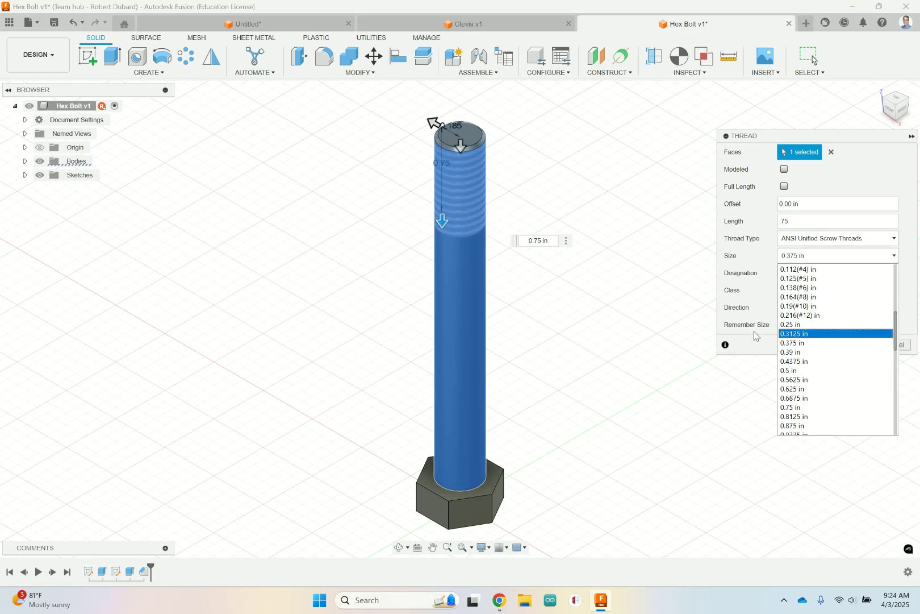
left_click(804, 344)
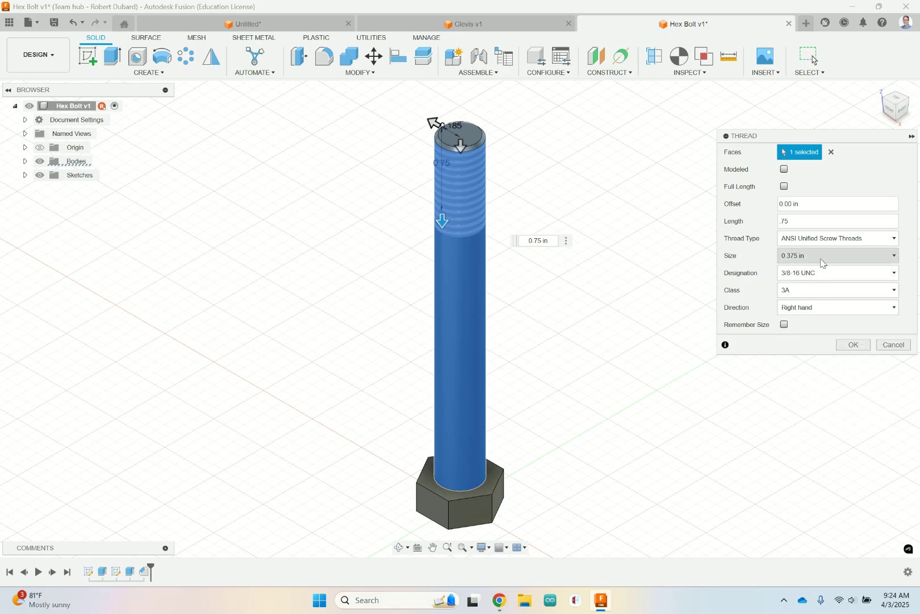
left_click(858, 271)
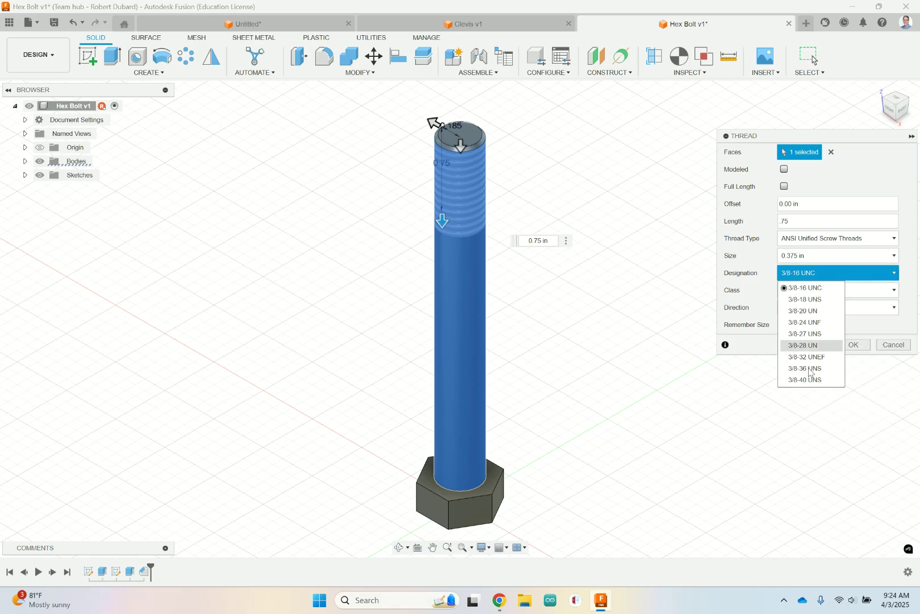
left_click(499, 598)
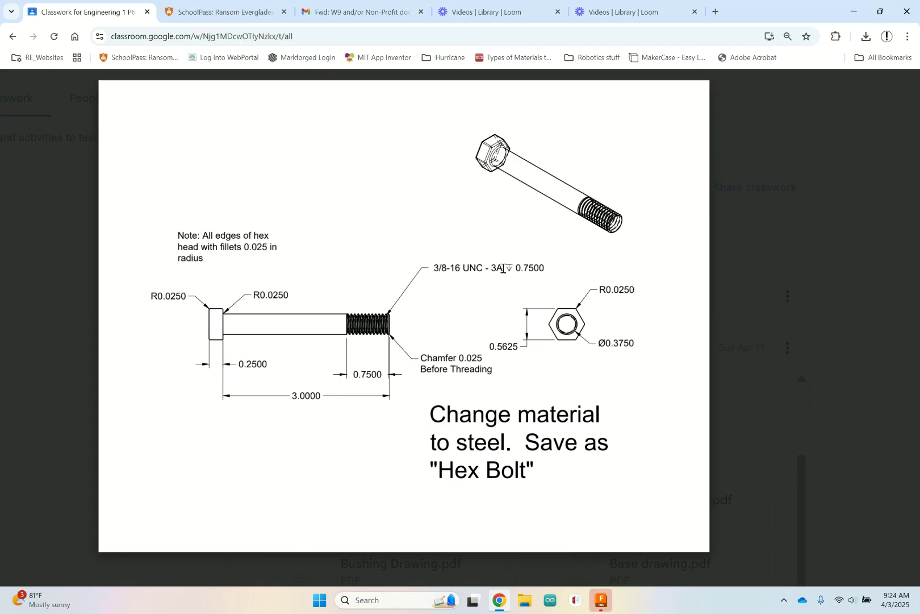
left_click(499, 600)
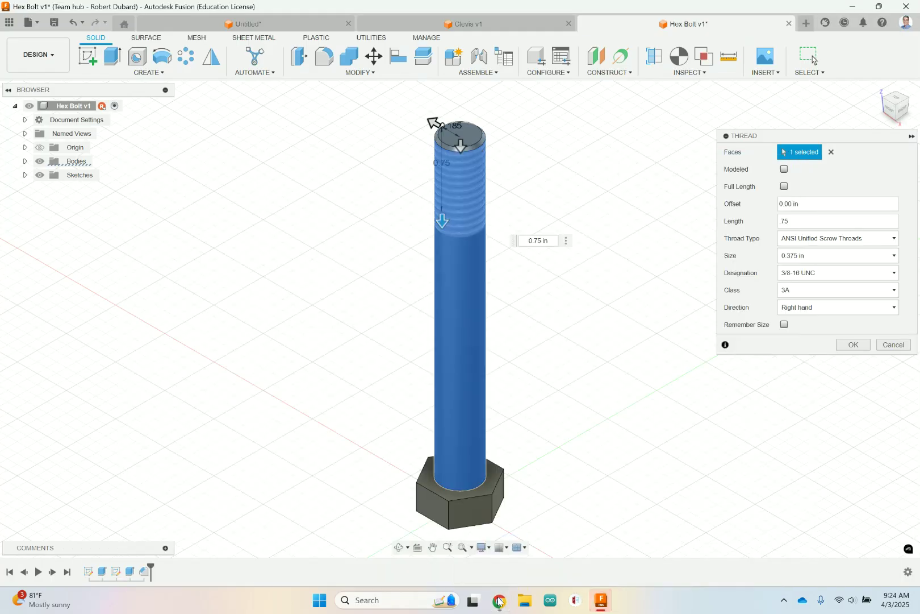
left_click(839, 274)
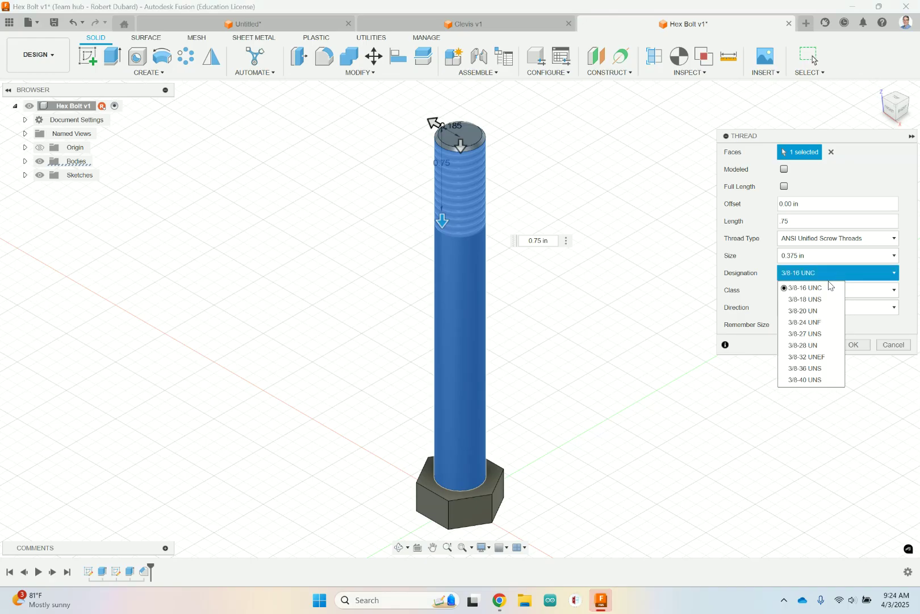
left_click(821, 288)
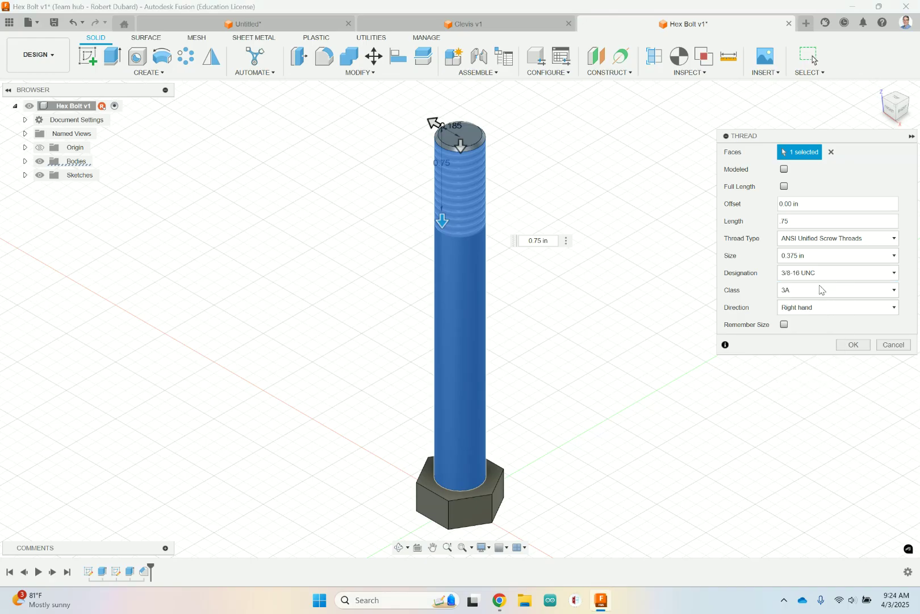
Step: Check the class 3A callout in the drawing and create the right-hand thread on the shank
left_click(503, 606)
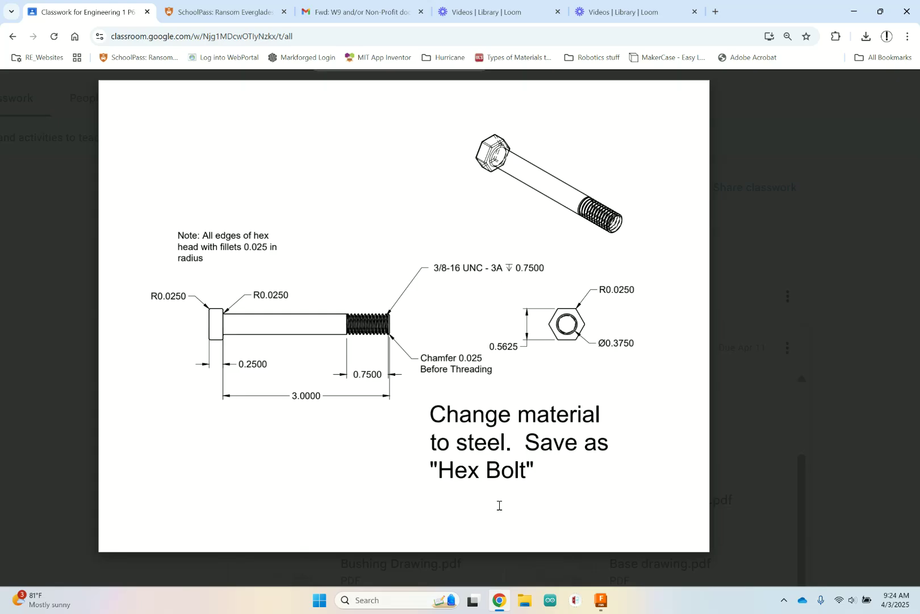
left_click(600, 599)
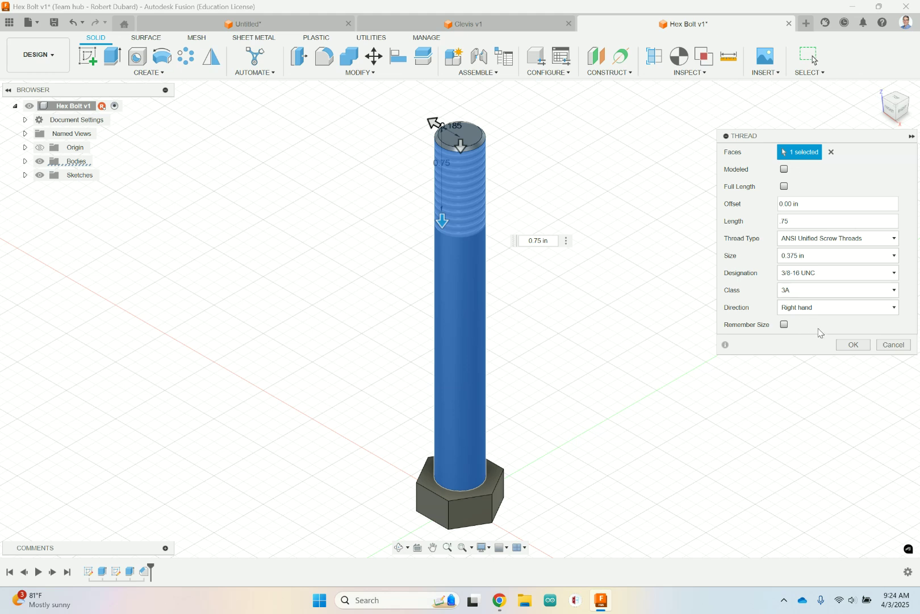
left_click(852, 345)
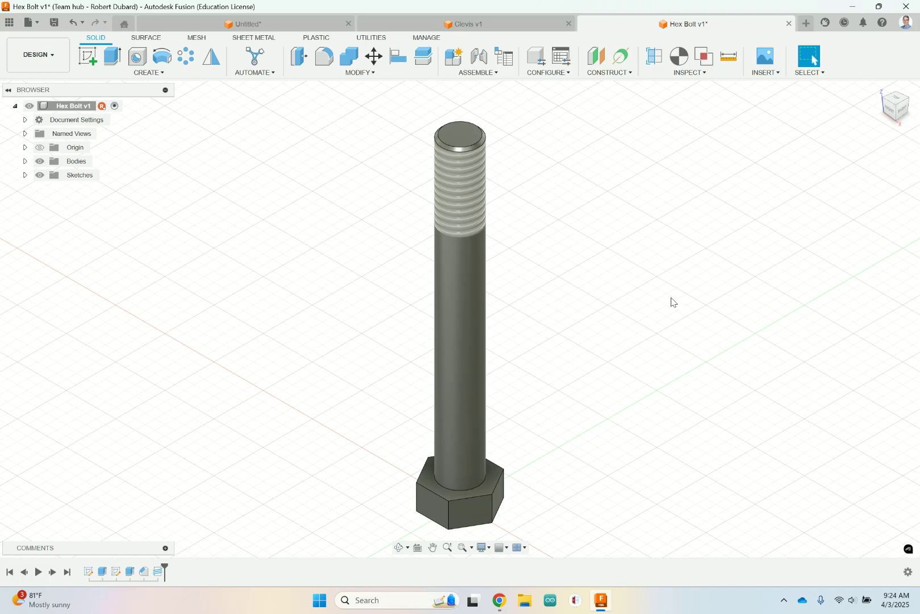
Step: Start a constant-radius fillet and select three adjacent side faces and the shank-side face of the hex head
left_click(323, 56)
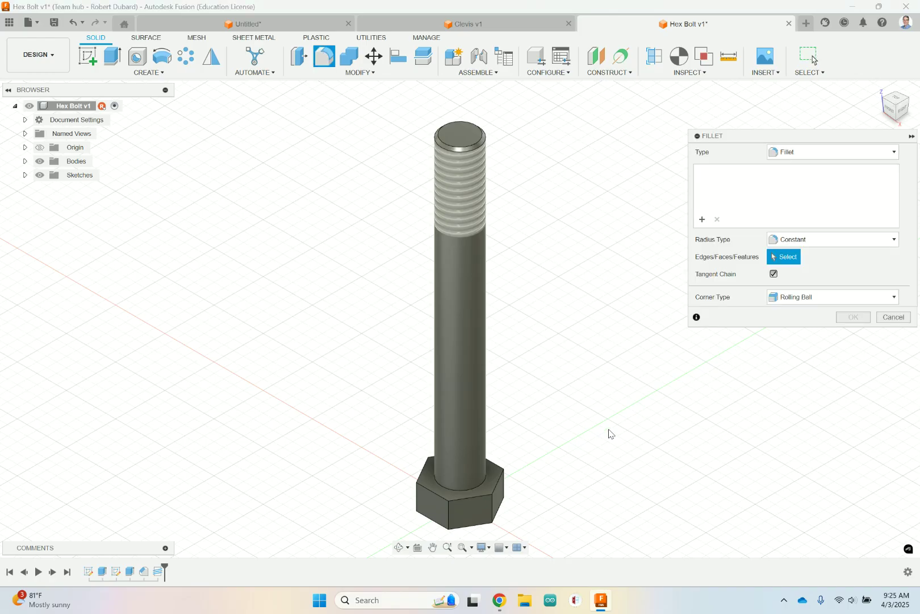
left_click(470, 518)
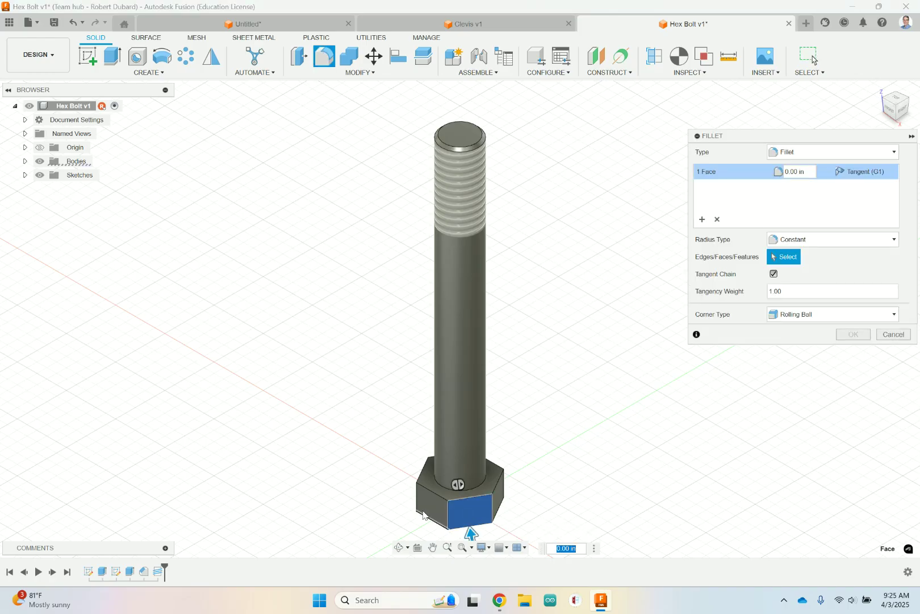
left_click(423, 515)
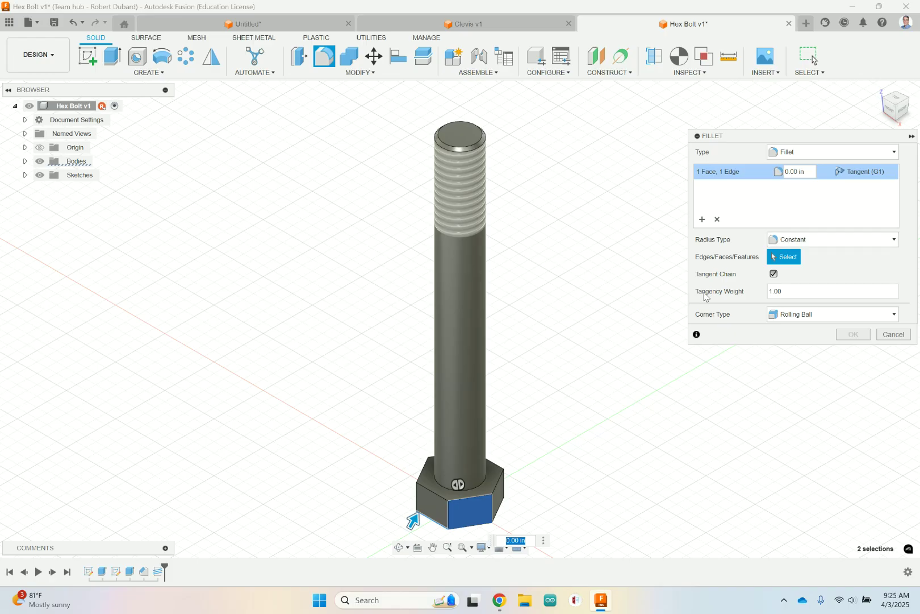
left_click(432, 509)
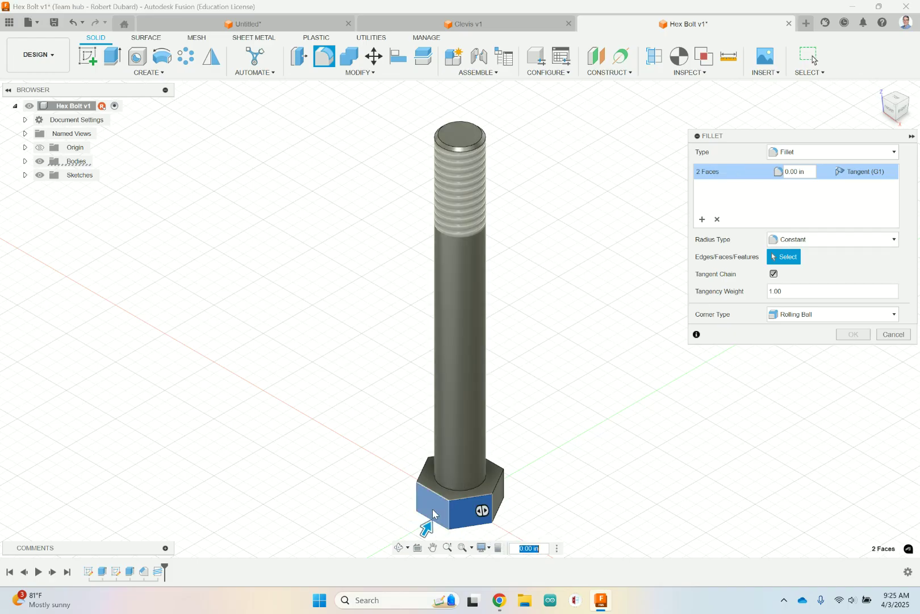
left_click(499, 490)
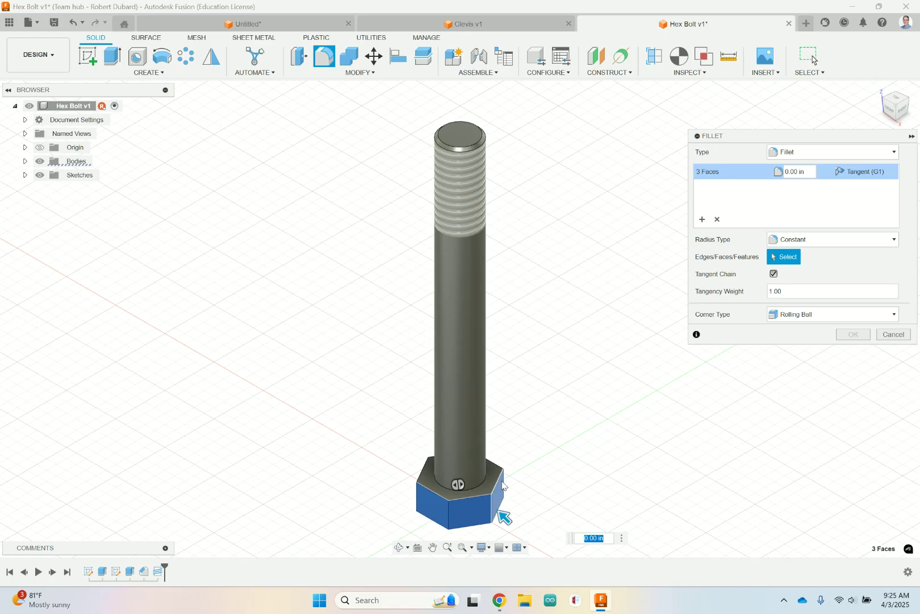
left_click(483, 483)
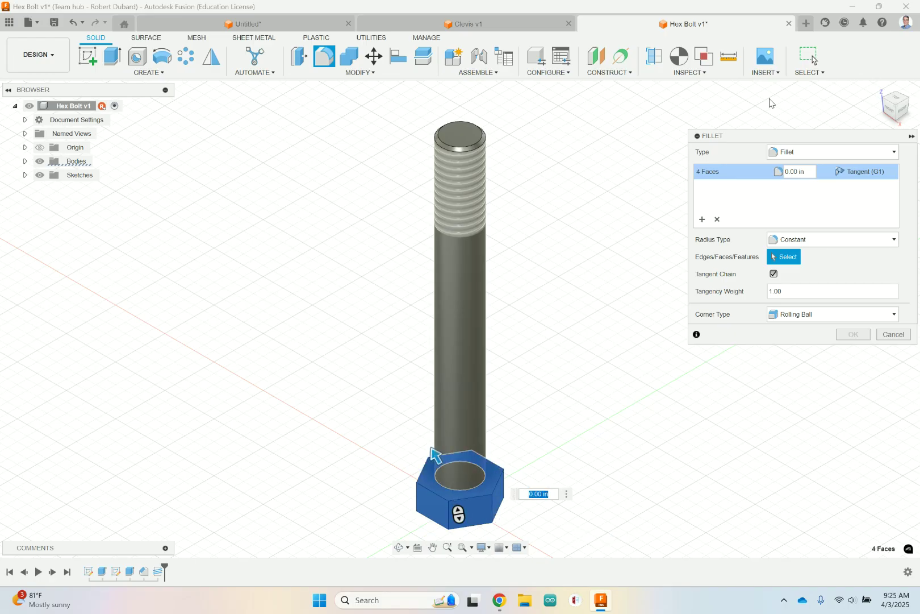
Step: Add the head's flat end face and its three remaining side faces to the fillet selection
left_click(895, 111)
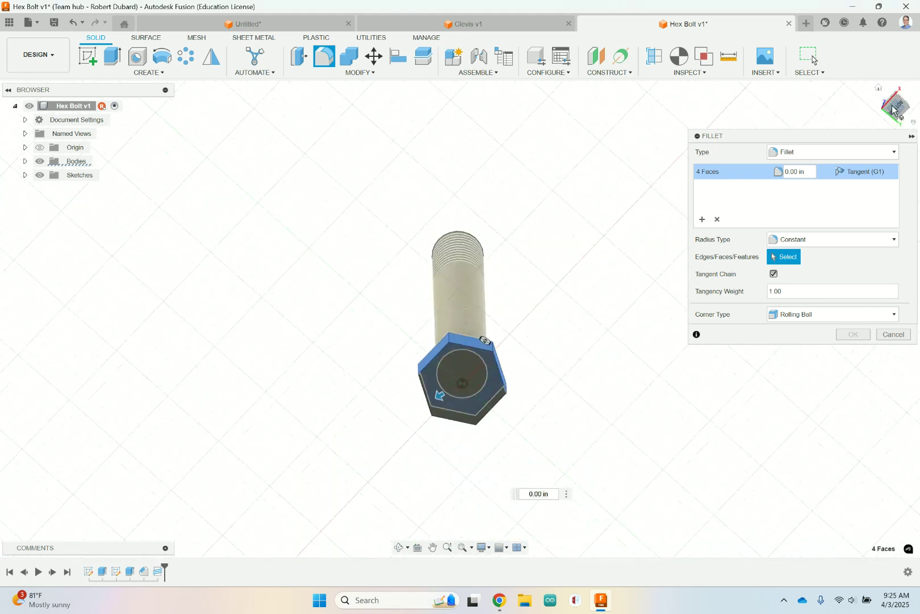
left_click(482, 382)
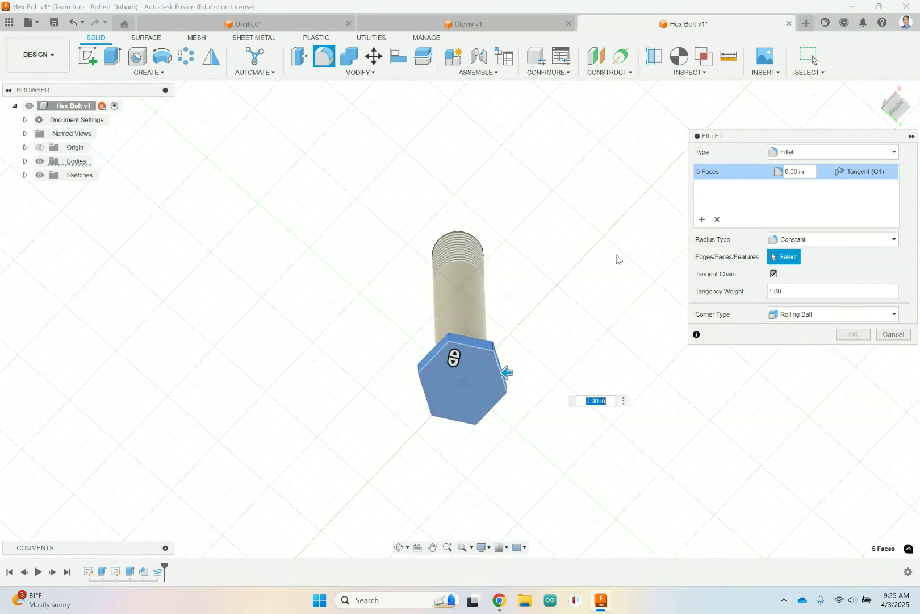
left_click(897, 109)
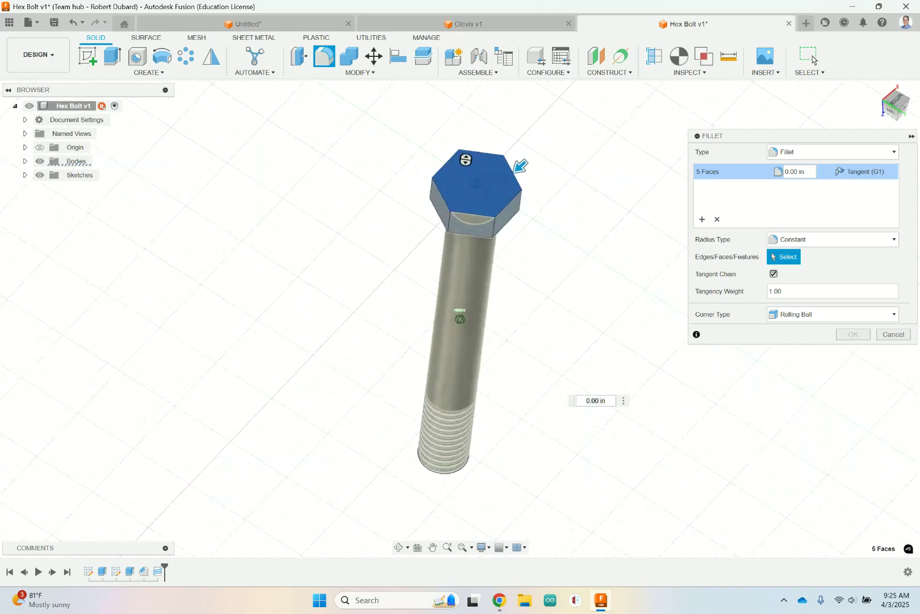
left_click(466, 210)
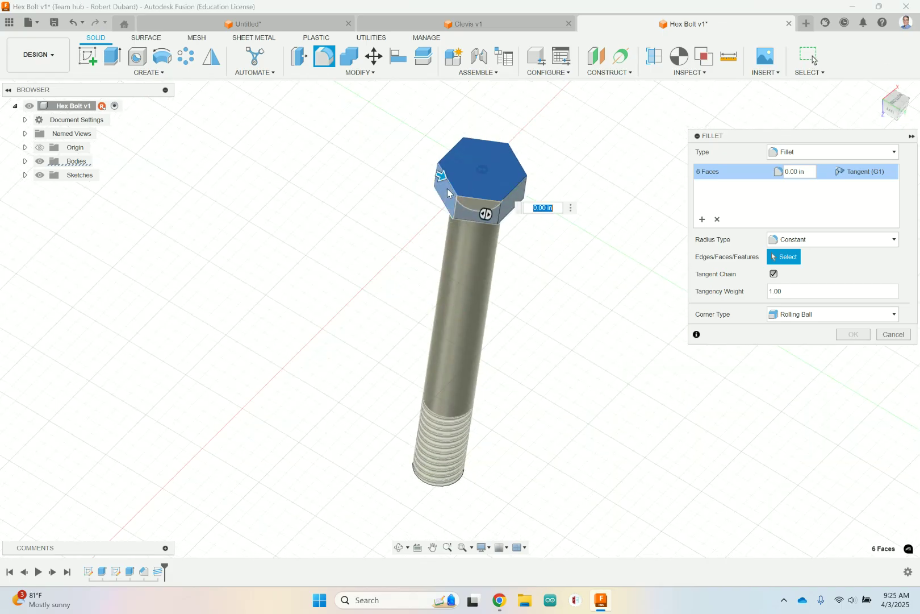
left_click(467, 213)
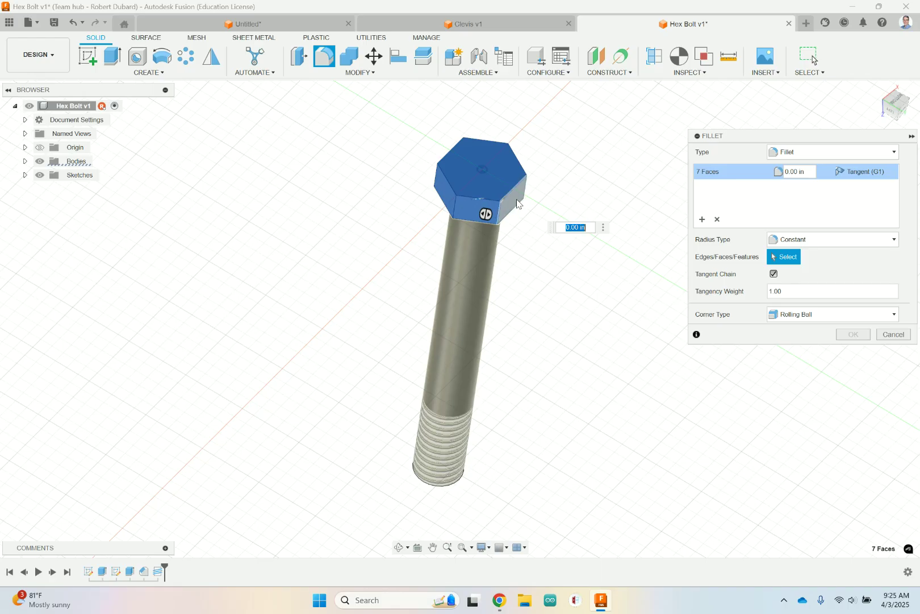
left_click(516, 199)
left_click(902, 99)
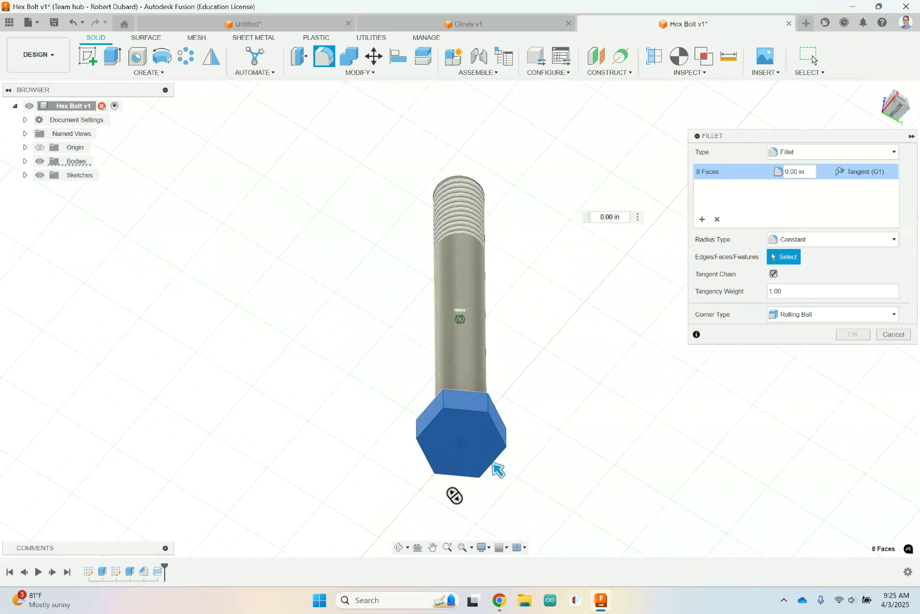
middle_click_drag(498, 469, 492, 498, "shift")
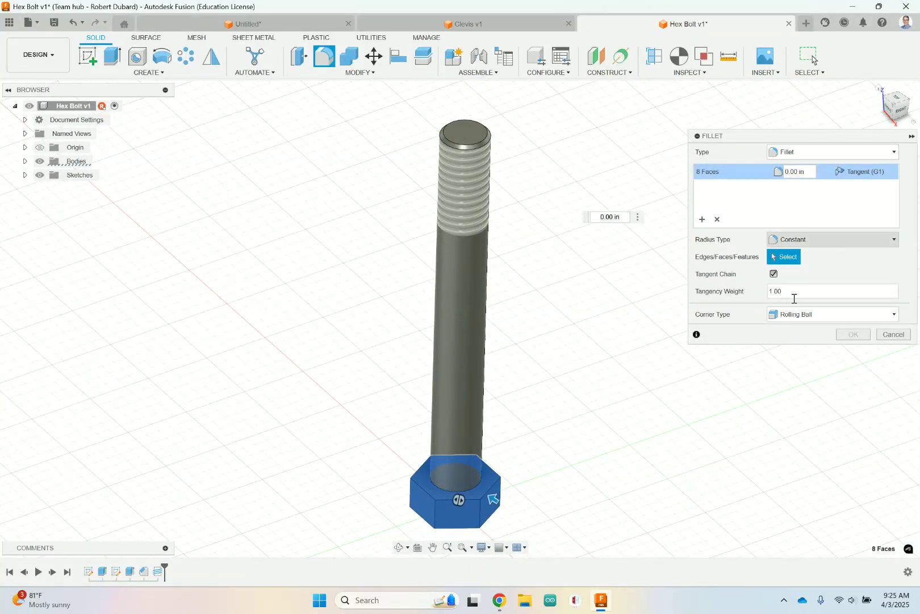
Step: Look up the fillet note in the drawing and fillet the selected hex head faces with a 0.025 in radius
left_click(508, 594)
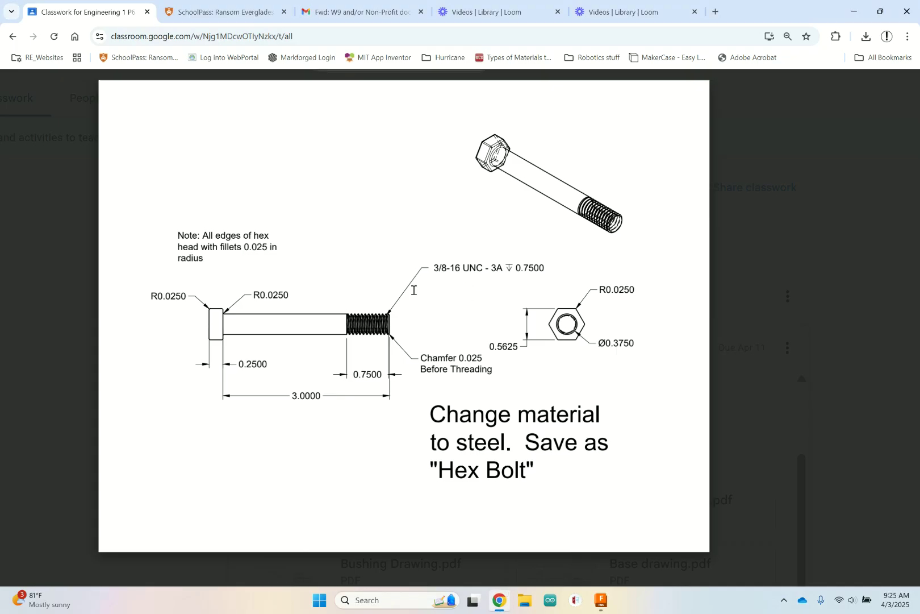
left_click(601, 600)
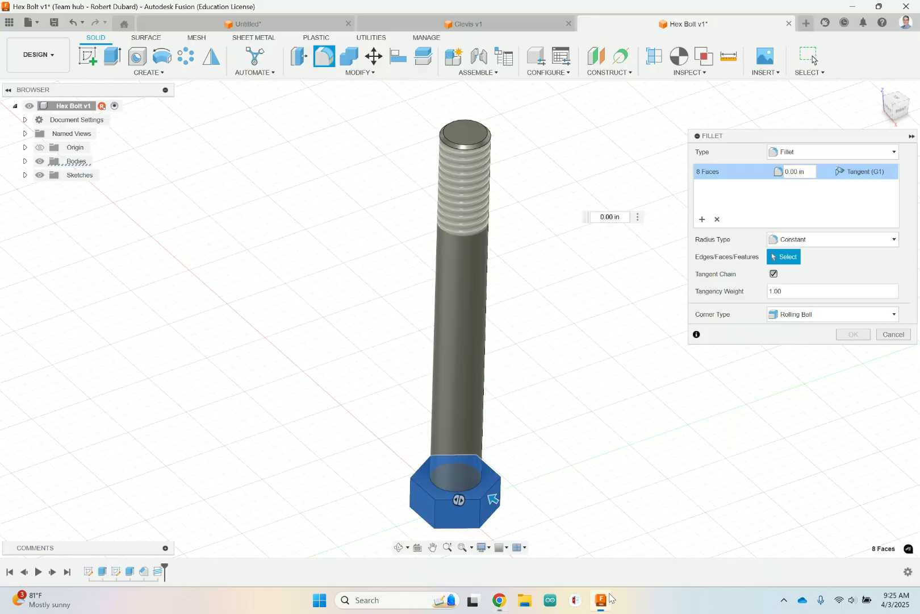
left_click(799, 173)
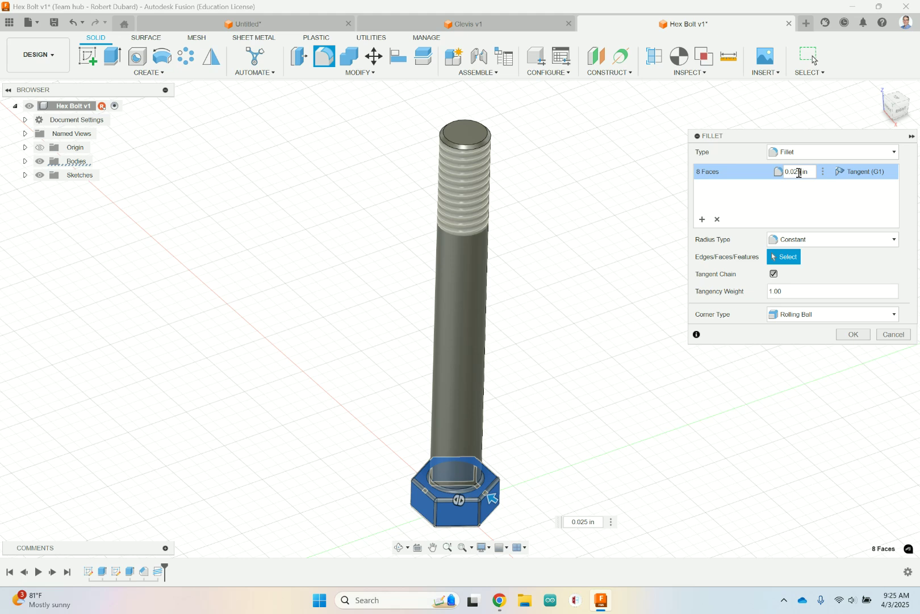
left_click(853, 335)
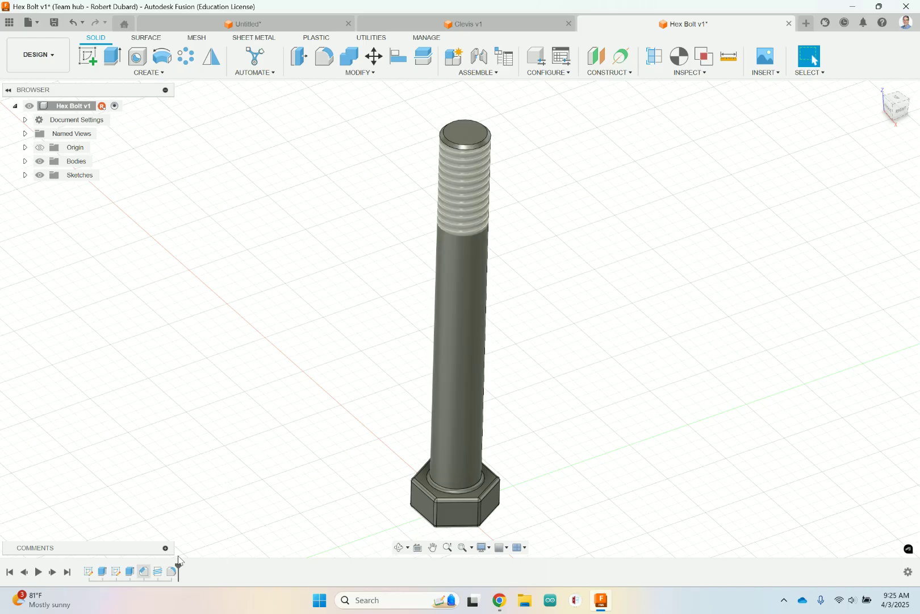
Step: Edit the thread feature to make it a modeled thread and view the bolt from the side
right_click(161, 575)
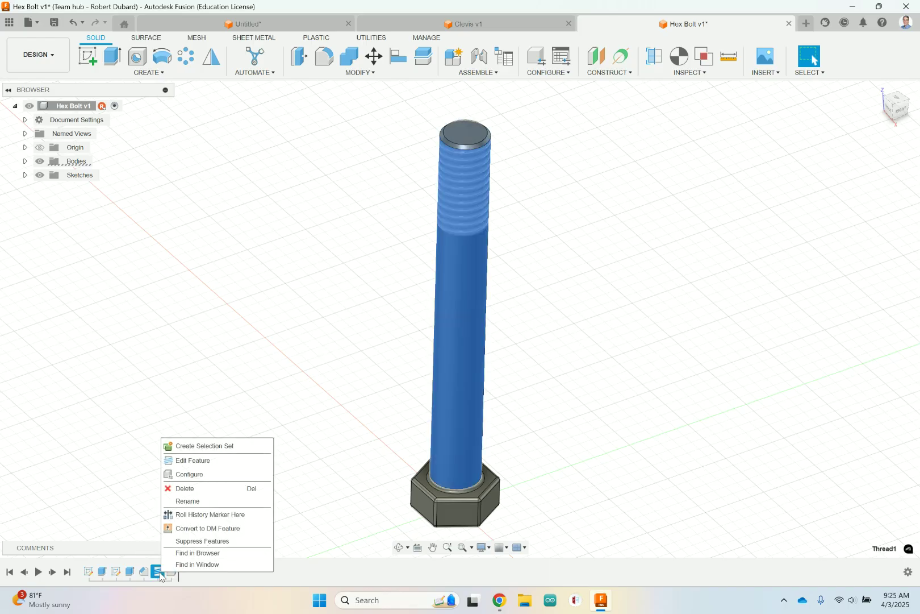
left_click(209, 465)
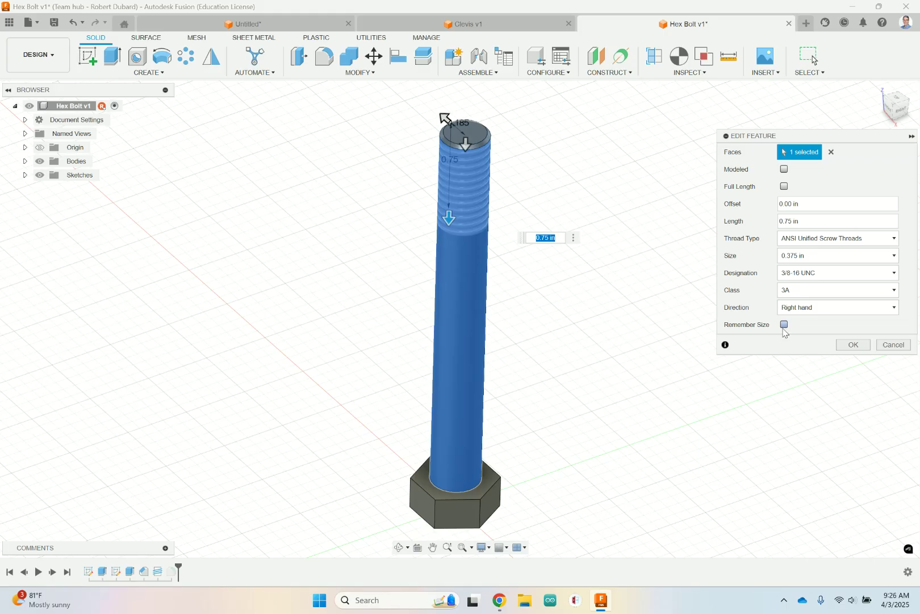
left_click(784, 170)
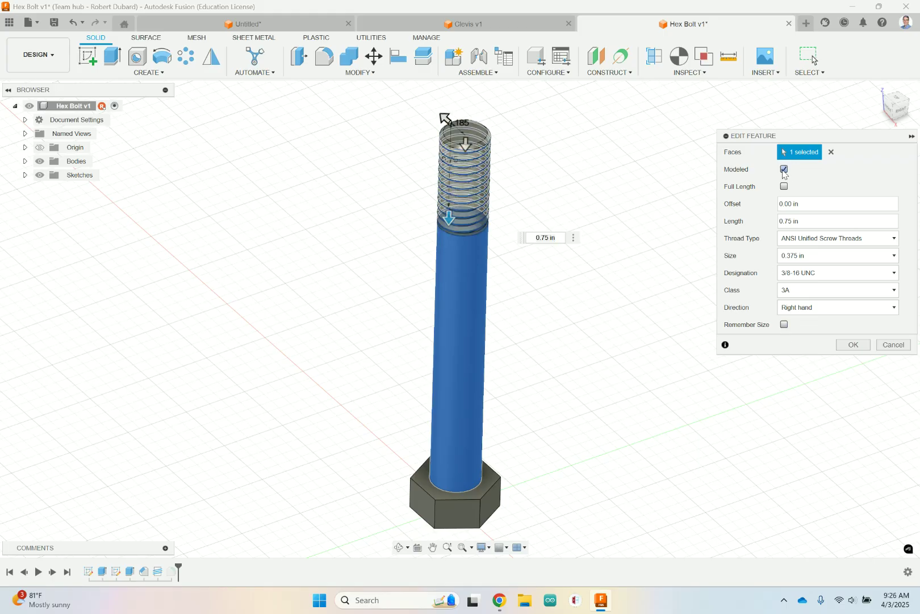
left_click(853, 345)
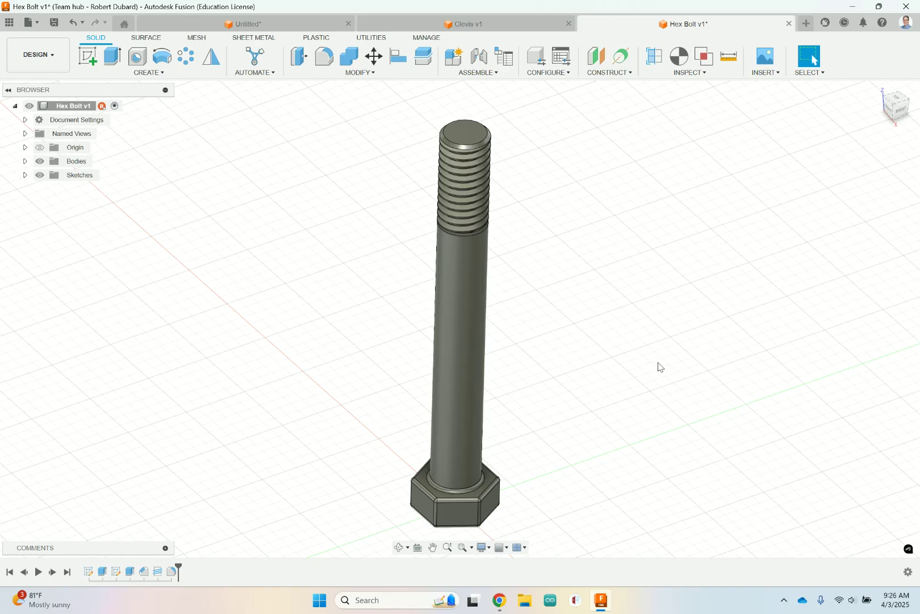
mouse_move(900, 112)
left_mouse_down()
mouse_move(893, 85)
mouse_move(878, 95)
mouse_move(880, 83)
mouse_move(883, 102)
mouse_move(898, 94)
mouse_move(902, 111)
mouse_move(894, 87)
mouse_move(897, 112)
left_mouse_up()
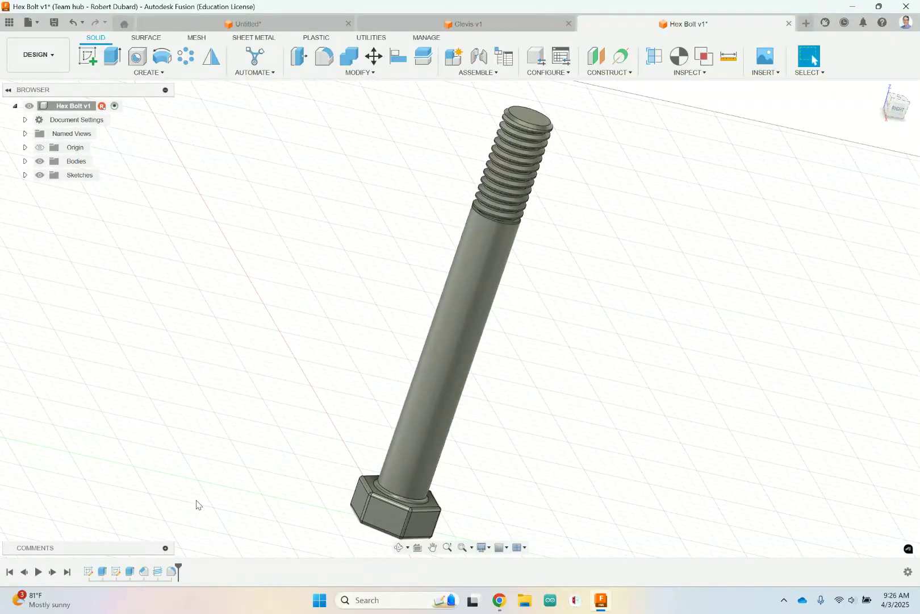
Step: Edit the thread feature on the shank to make it a cosmetic thread instead of a modeled one
left_click(158, 575)
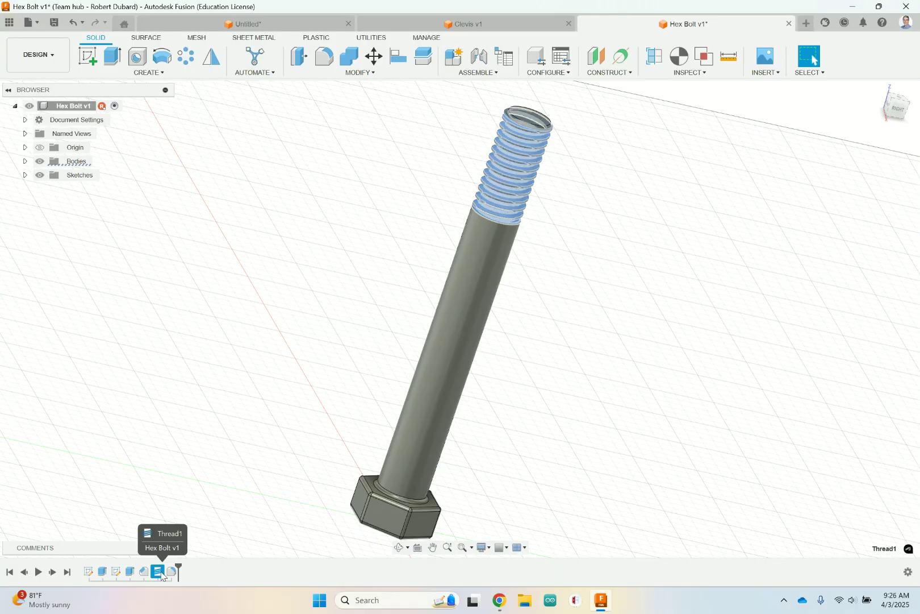
right_click(162, 573)
left_click(213, 460)
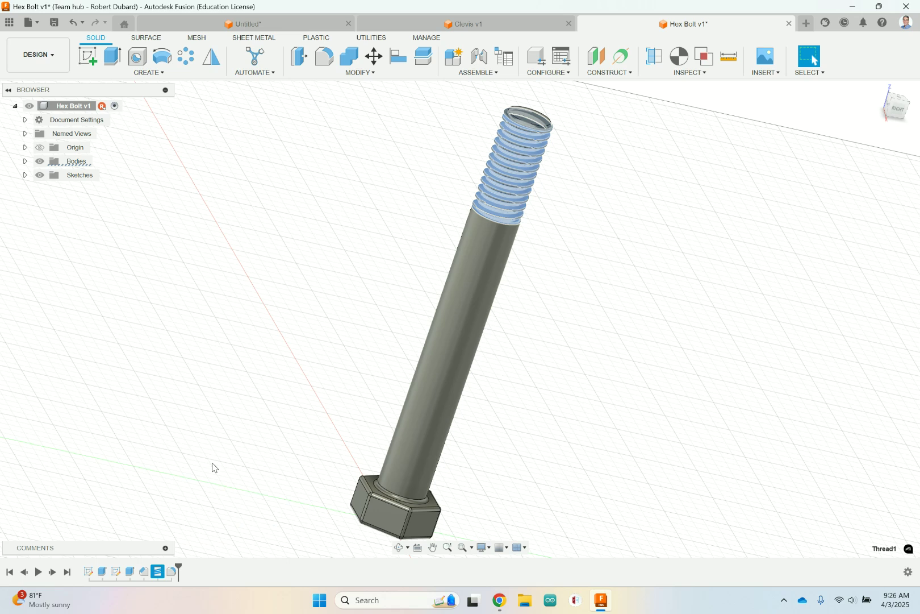
left_click(785, 170)
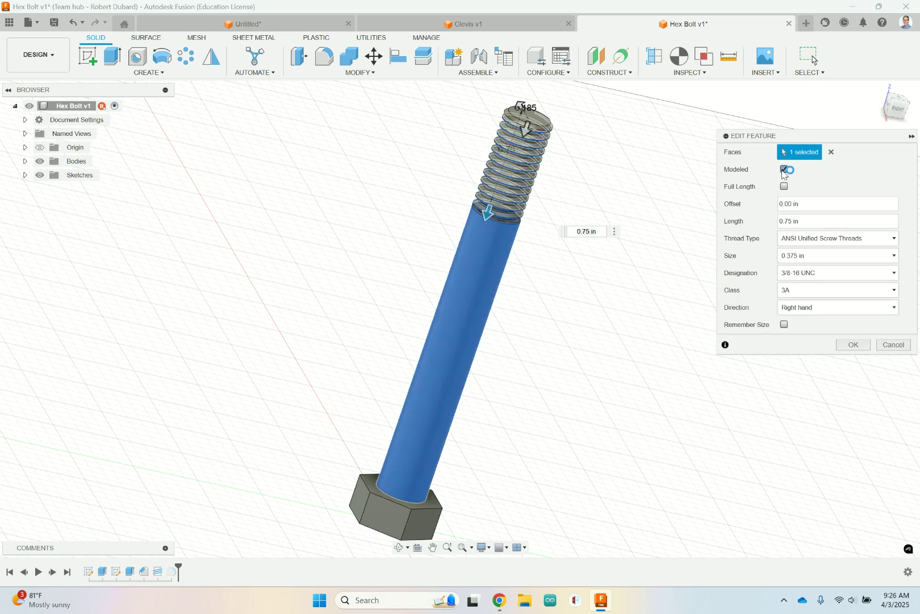
left_click(854, 345)
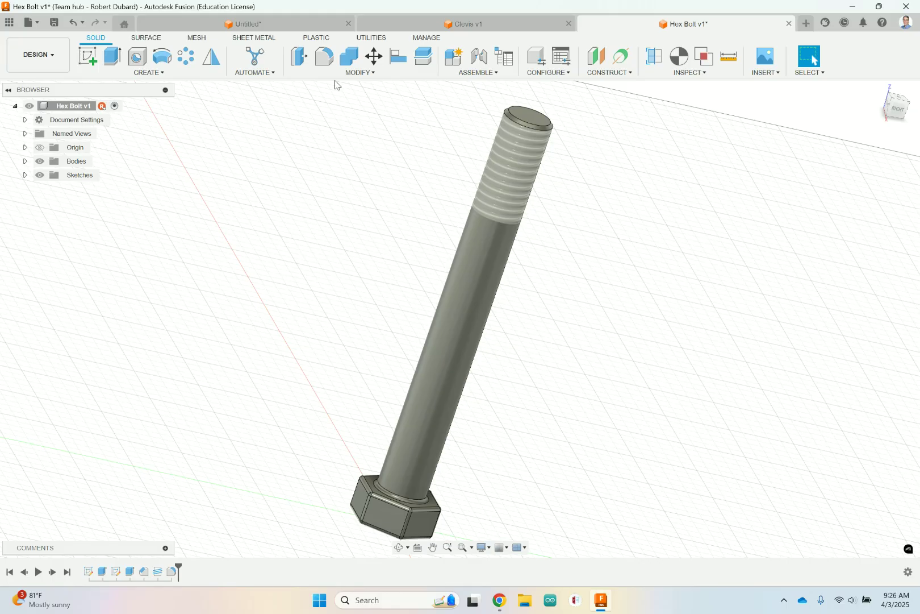
left_click(413, 78)
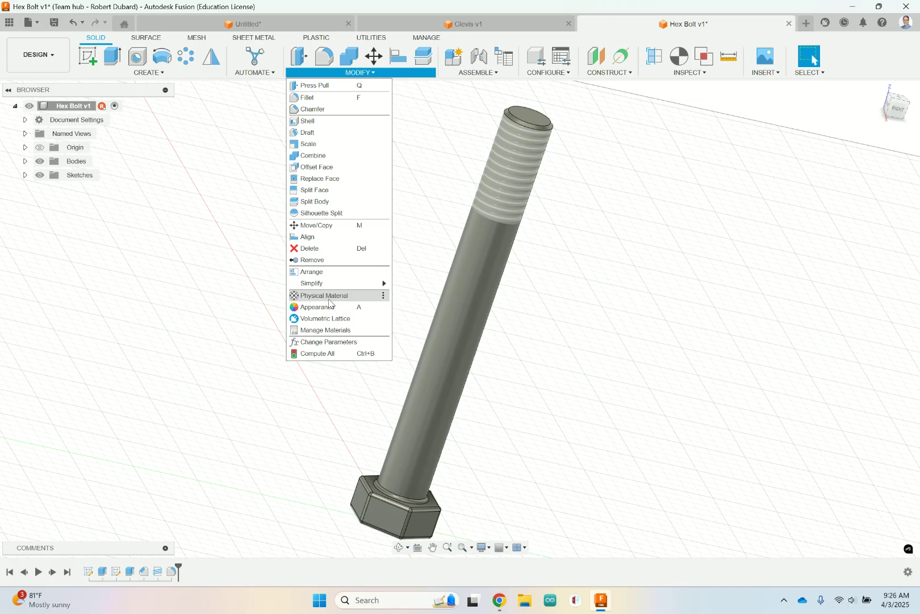
left_click(179, 143)
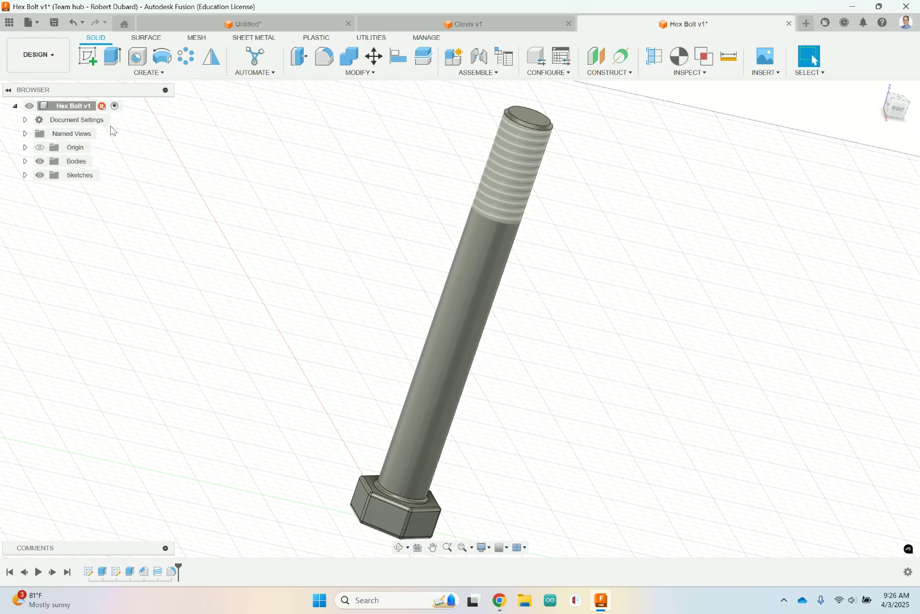
right_click(63, 107)
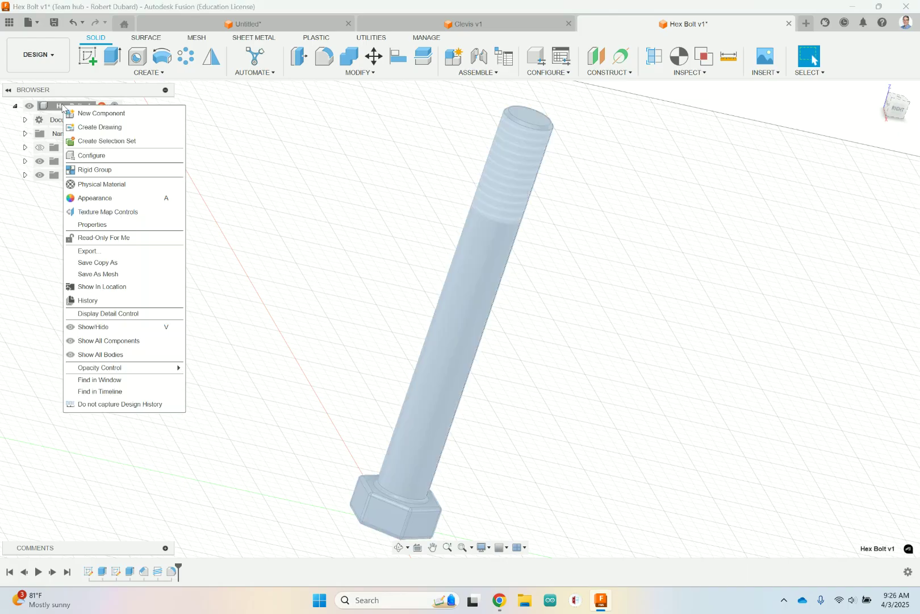
left_click(93, 169)
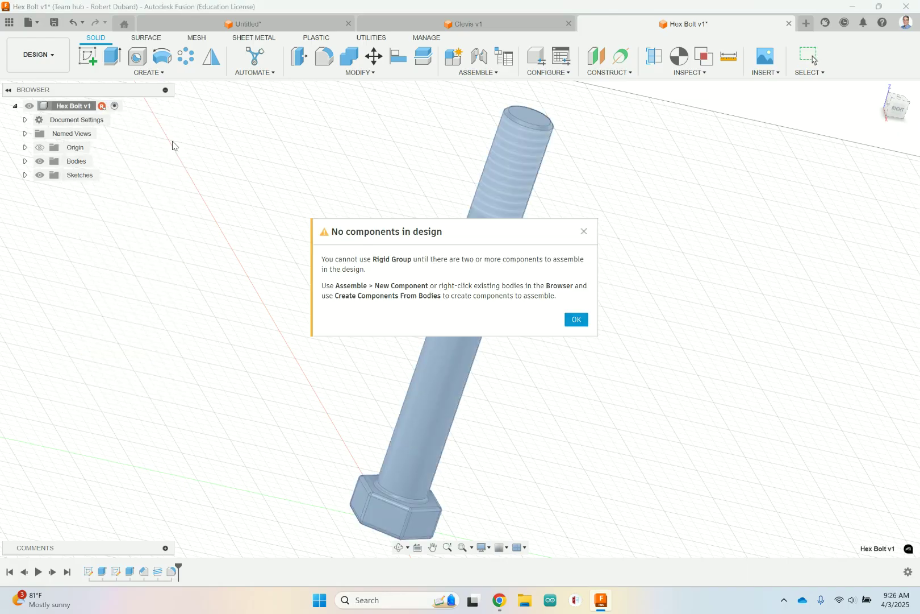
left_click(583, 233)
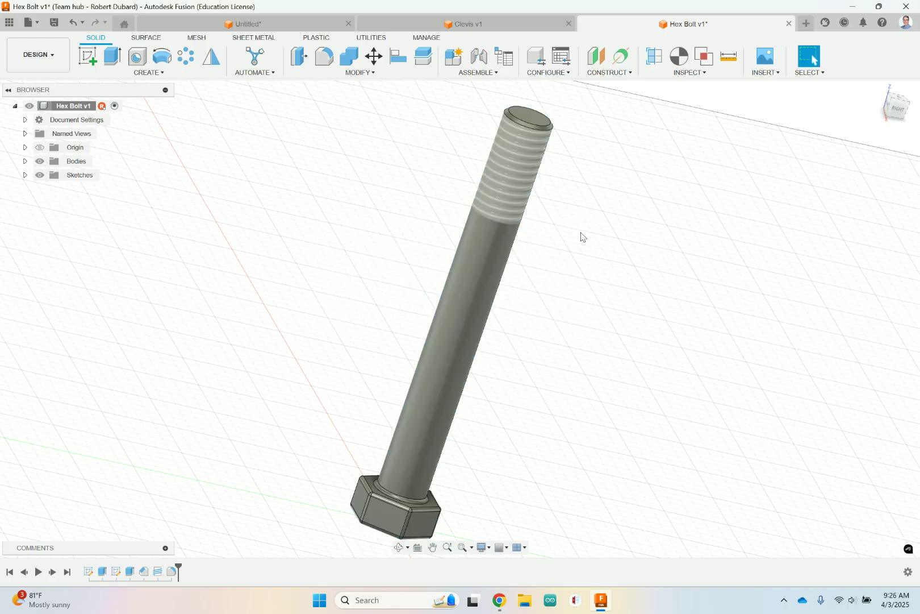
Step: Open the physical material settings for the hex bolt component and choose the Fusion Material Library
left_click(71, 105)
right_click(69, 106)
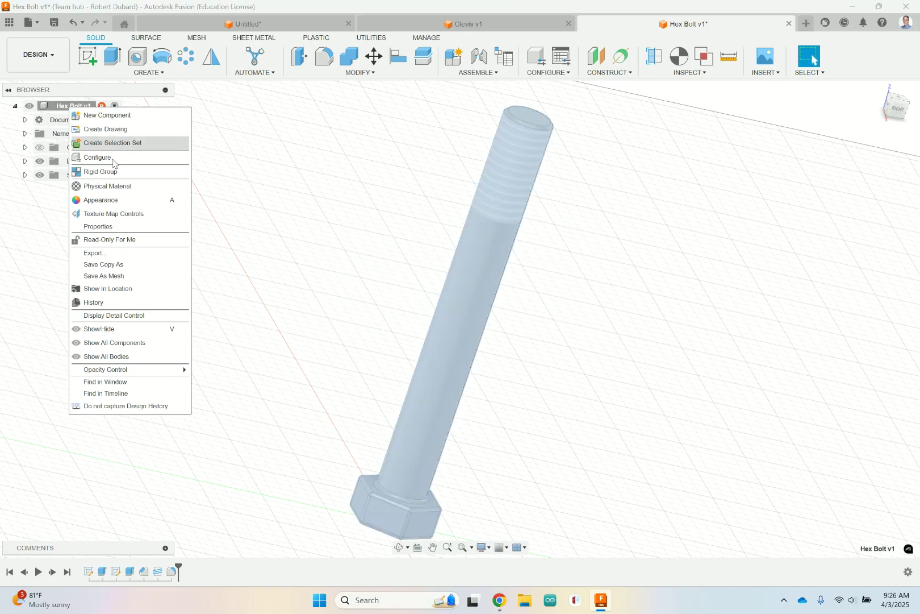
left_click(108, 186)
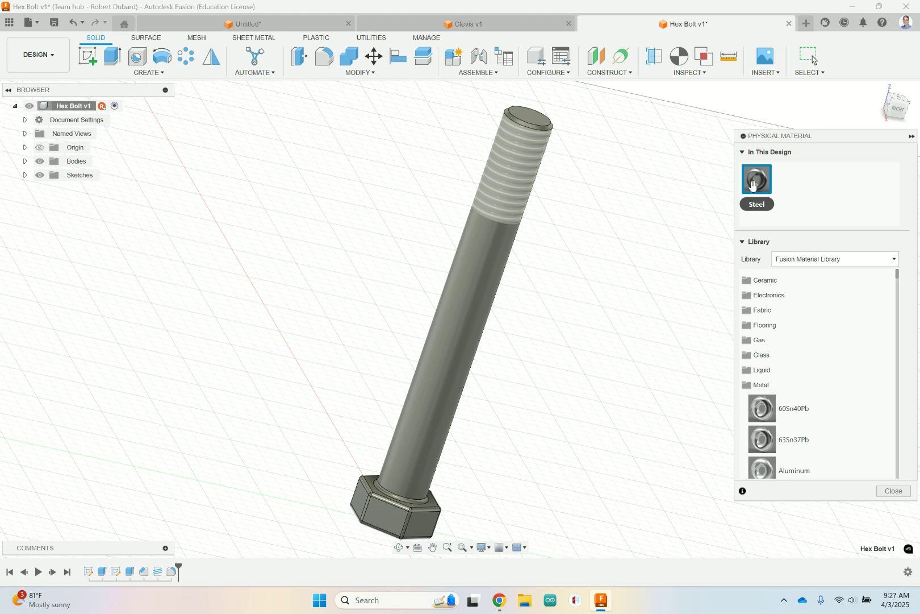
left_click(761, 388)
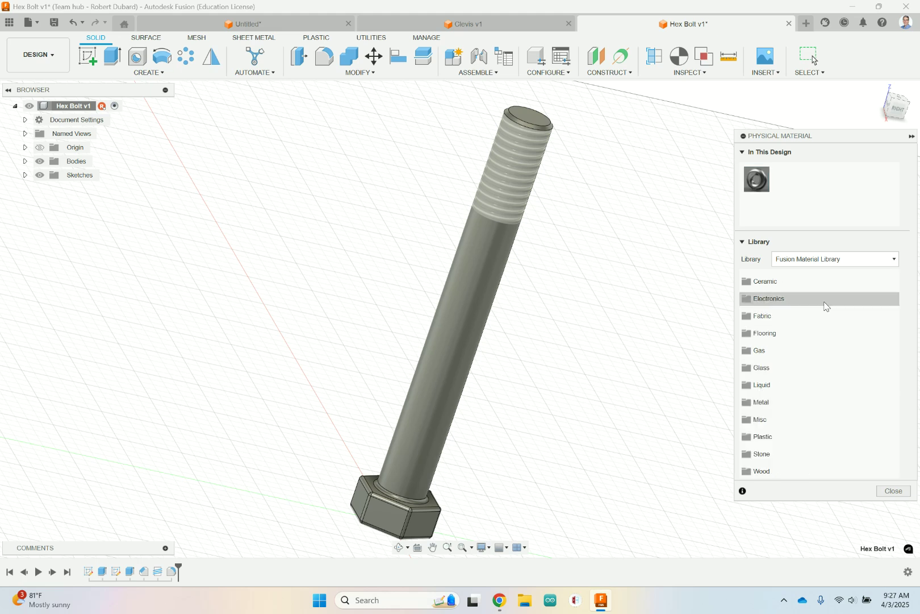
left_click(872, 259)
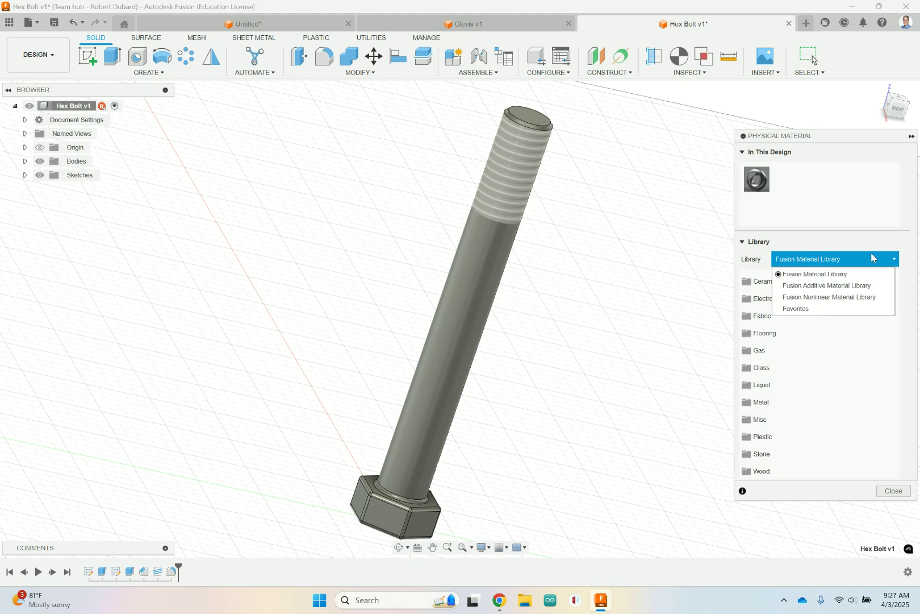
left_click(844, 276)
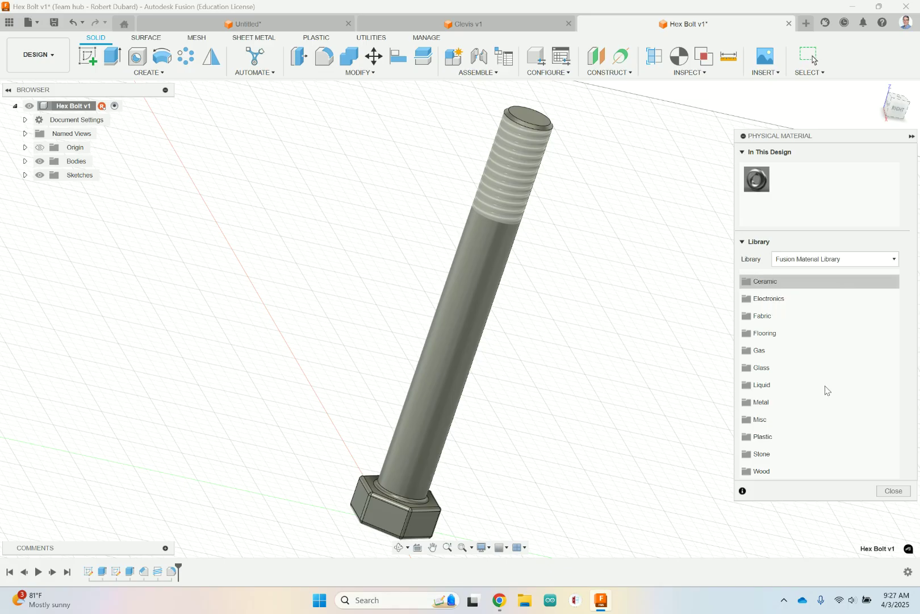
Step: Find Steel among the library's metals and assign the Steel material to the bolt body
left_click(761, 401)
scroll(823, 398, "down", 3)
scroll(827, 408, "down", 15)
scroll(827, 408, "down", 6)
left_click_drag(766, 361, 788, 195)
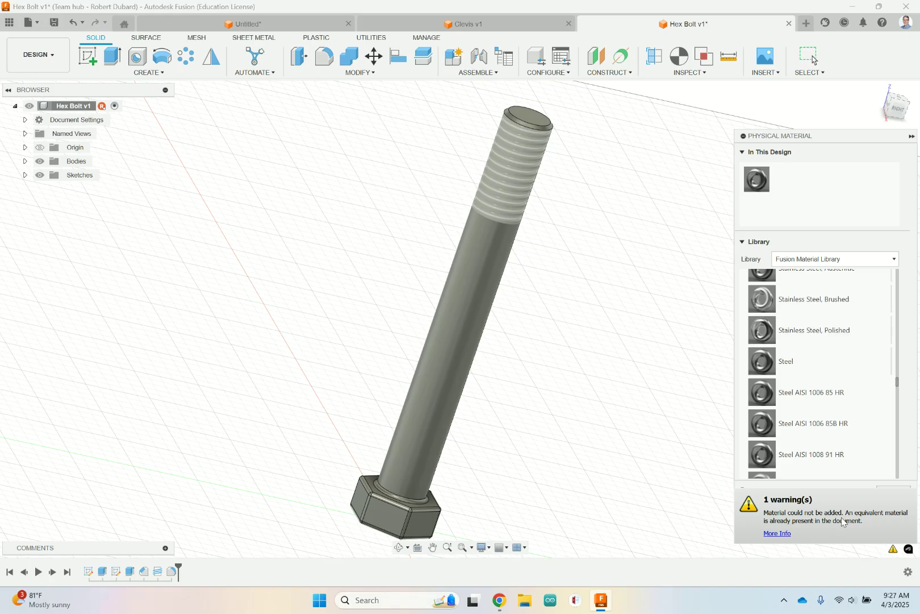
left_click_drag(757, 187, 471, 265)
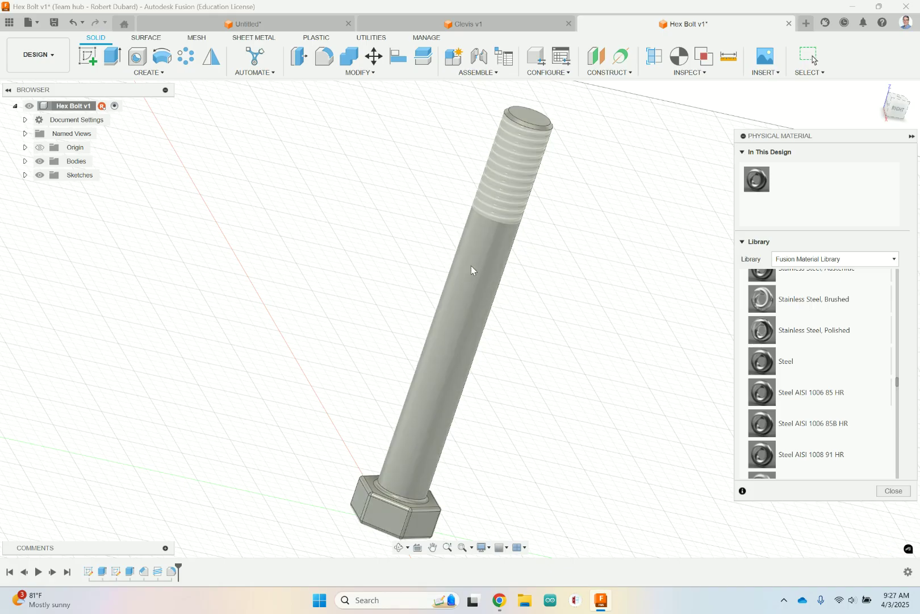
left_click(903, 492)
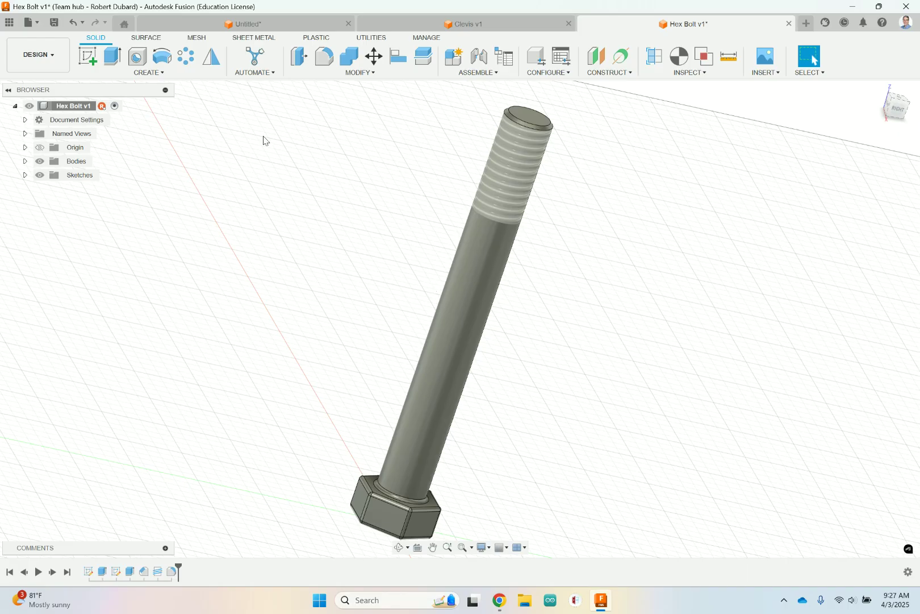
Step: Return the bolt to the home view and save the design with the version description "User Saved"
mouse_move(919, 100)
left_click(879, 88)
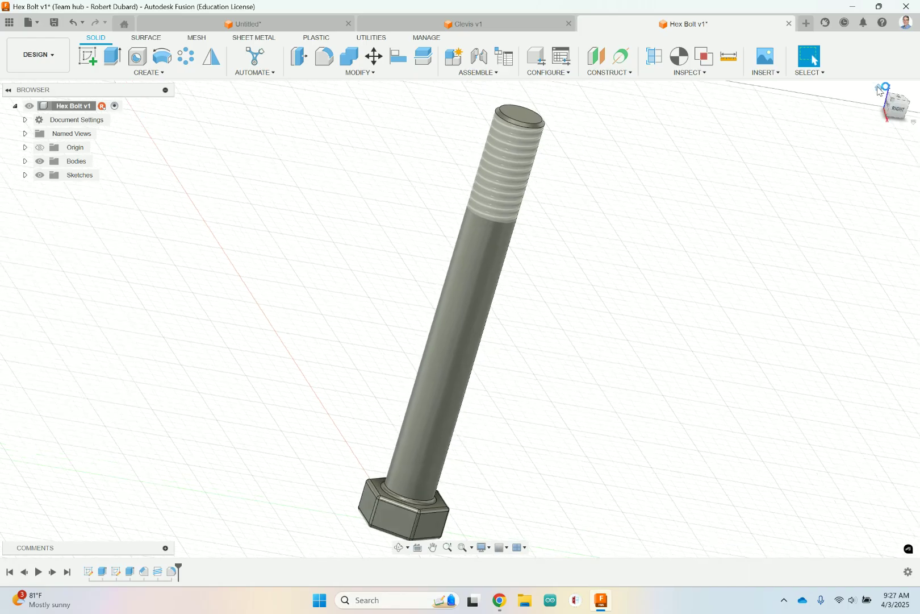
left_click(55, 23)
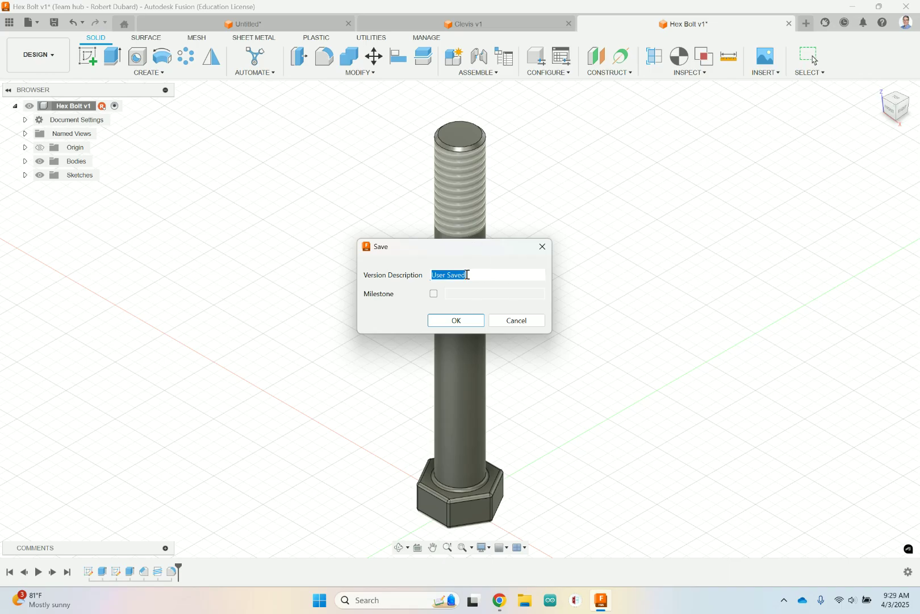
left_click(456, 320)
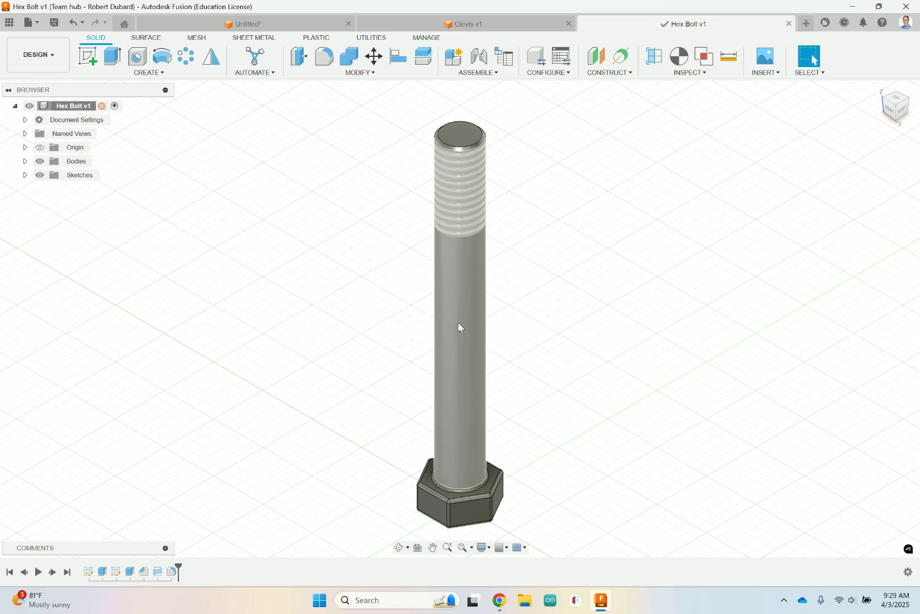